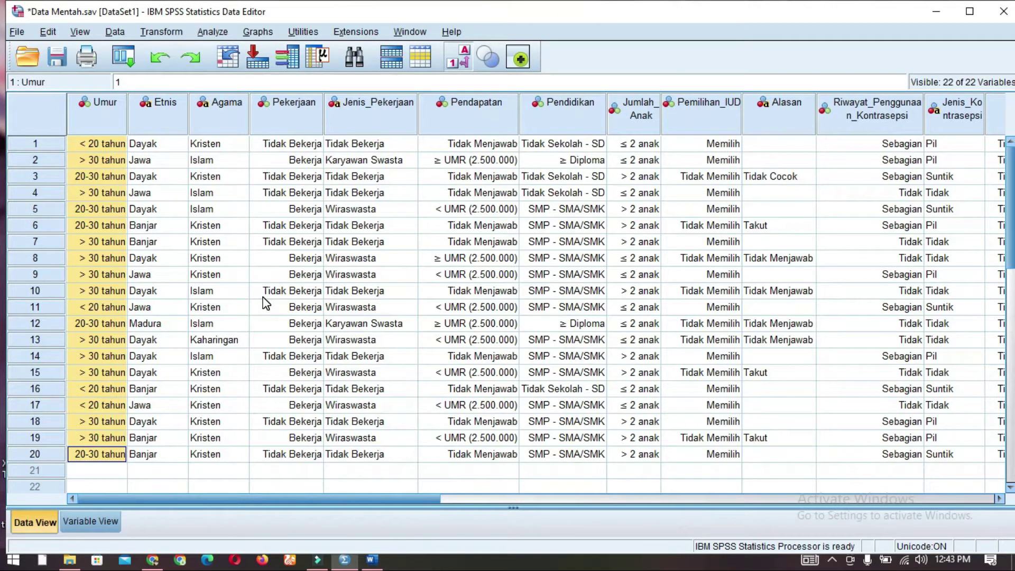
# - Look through the Umur values of cases 1 to 20 in the dataset
pyautogui.click(145, 291)
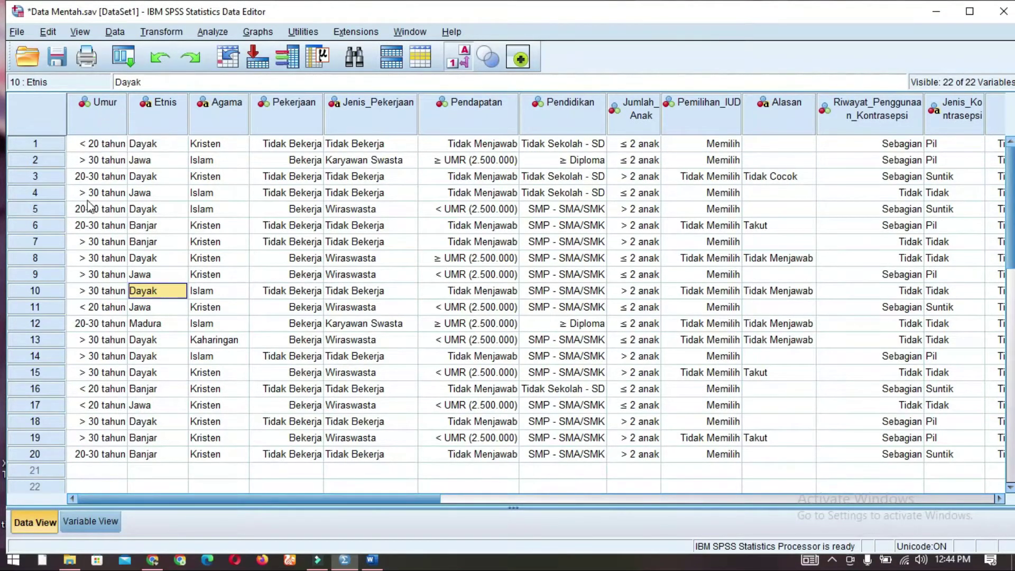
pyautogui.click(98, 164)
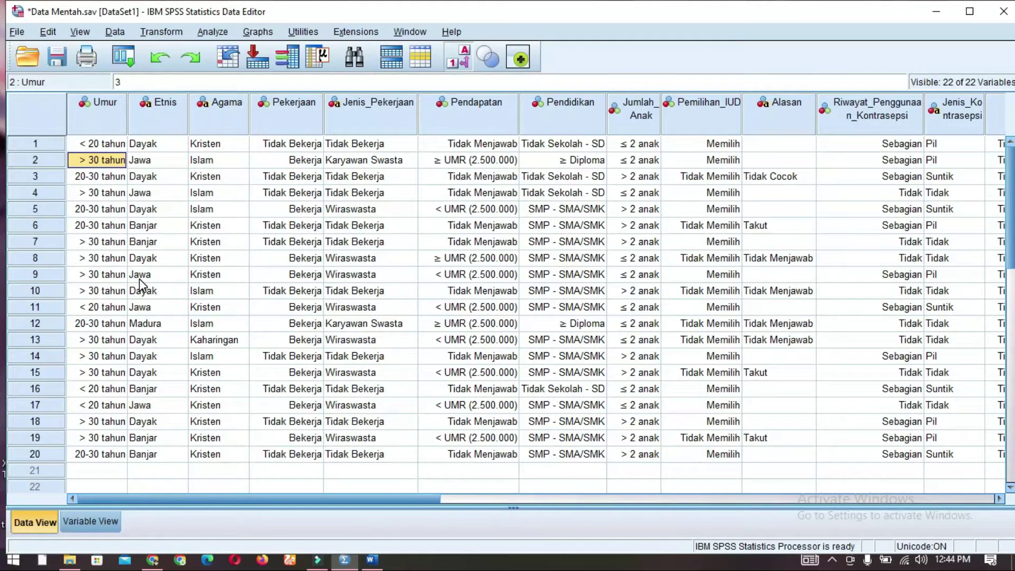
pyautogui.click(104, 193)
pyautogui.moveTo(106, 145); pyautogui.dragTo(101, 258)
pyautogui.moveTo(96, 308); pyautogui.dragTo(105, 454)
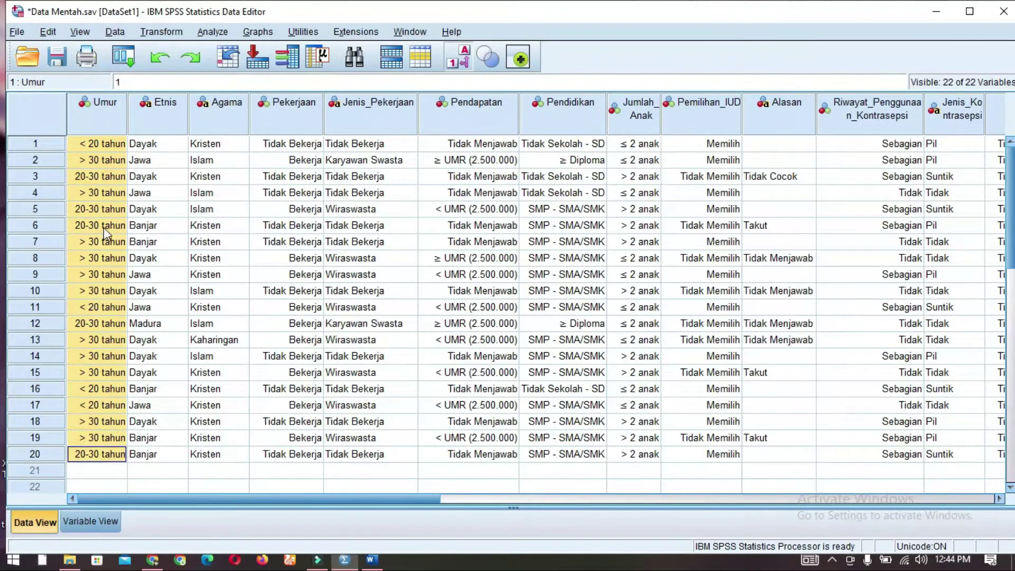
# - Check the Umur variable's definition and the category choices available for its value in the first case
pyautogui.click(85, 523)
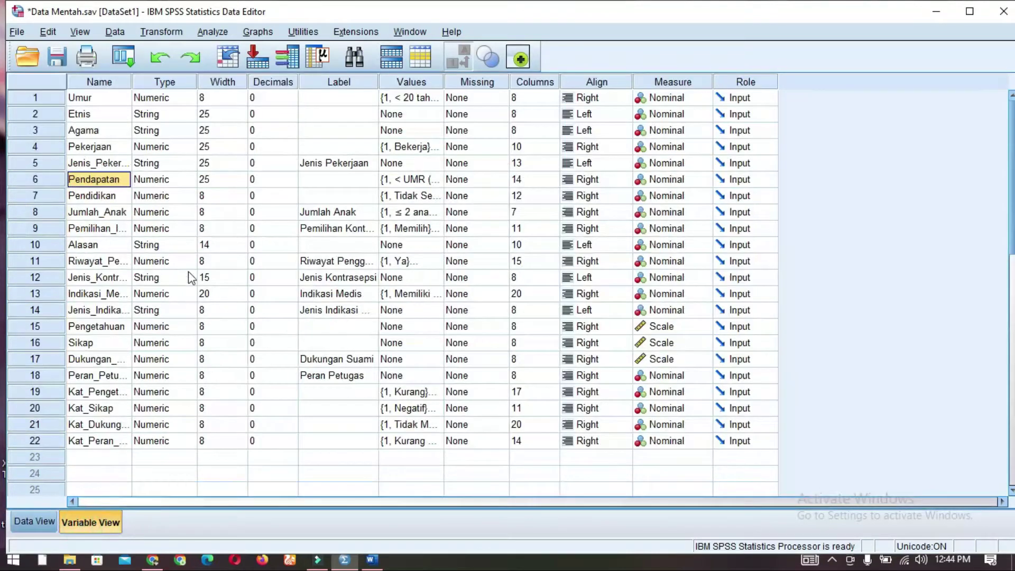
pyautogui.click(112, 100)
pyautogui.click(32, 523)
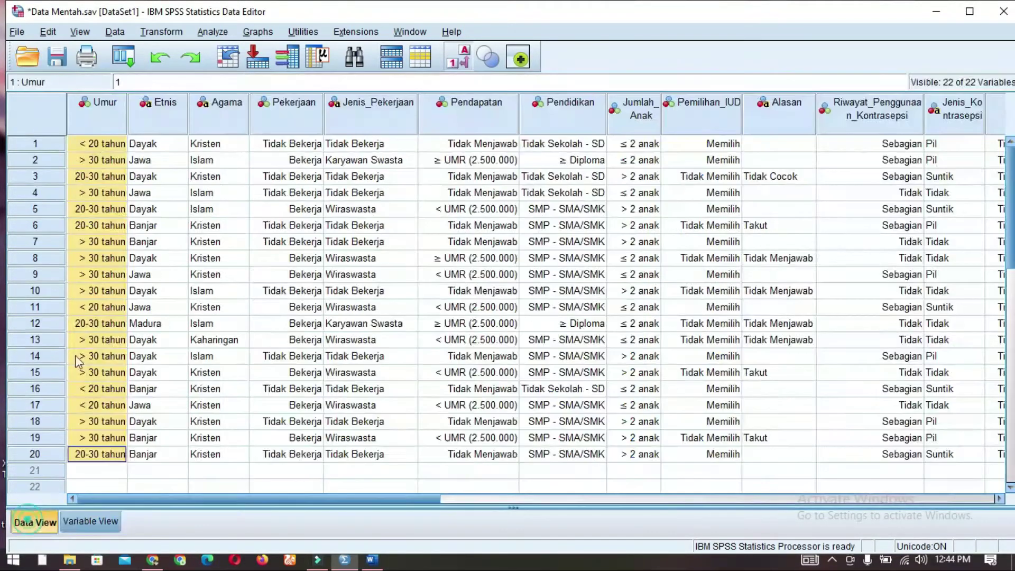
pyautogui.click(119, 144)
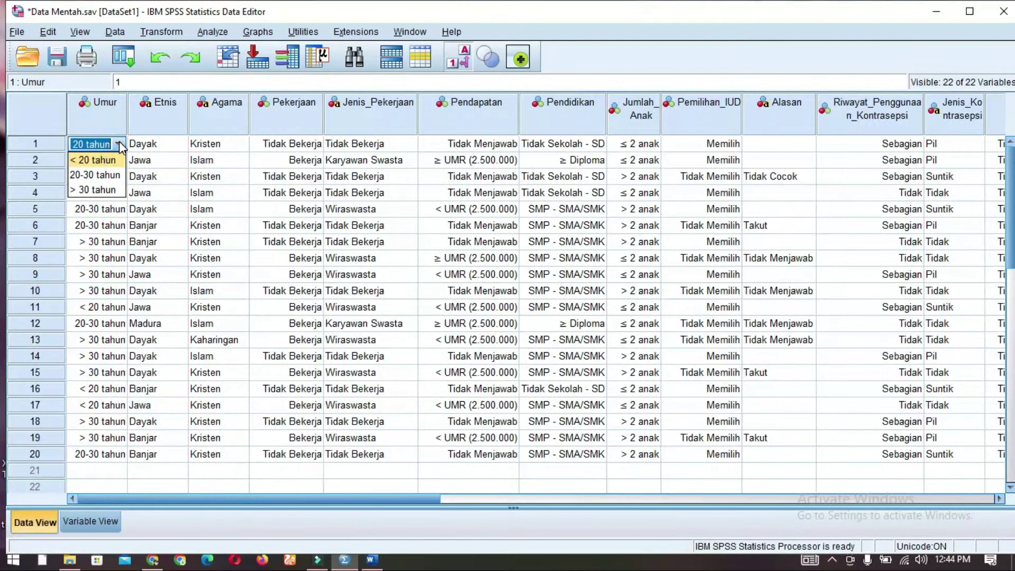
pyautogui.click(119, 144)
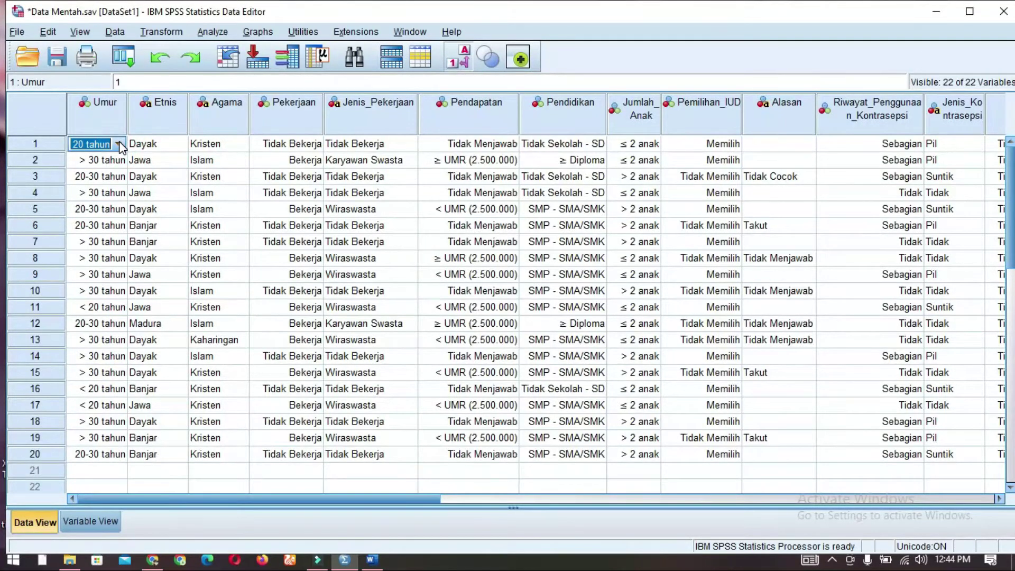
pyautogui.click(113, 181)
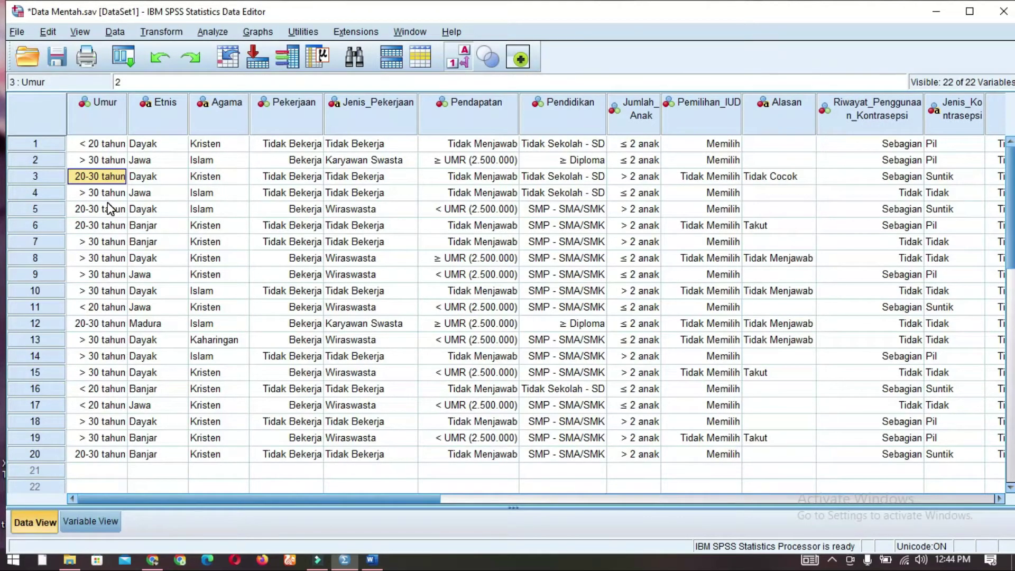
# - Review the value labels defined for the Umur variable, then return to the case data
pyautogui.click(91, 529)
pyautogui.click(439, 100)
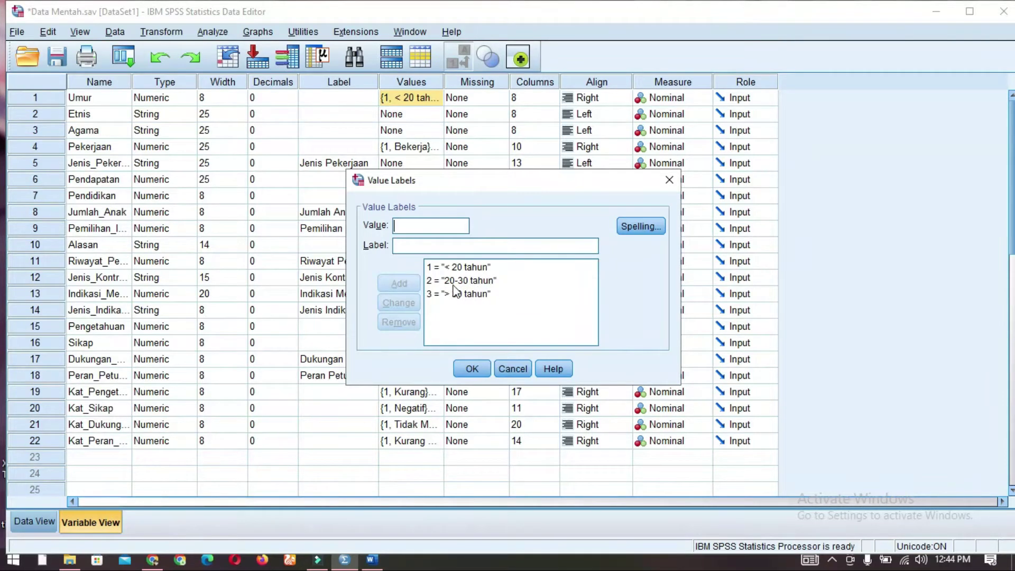
pyautogui.click(443, 302)
pyautogui.click(476, 368)
pyautogui.click(34, 522)
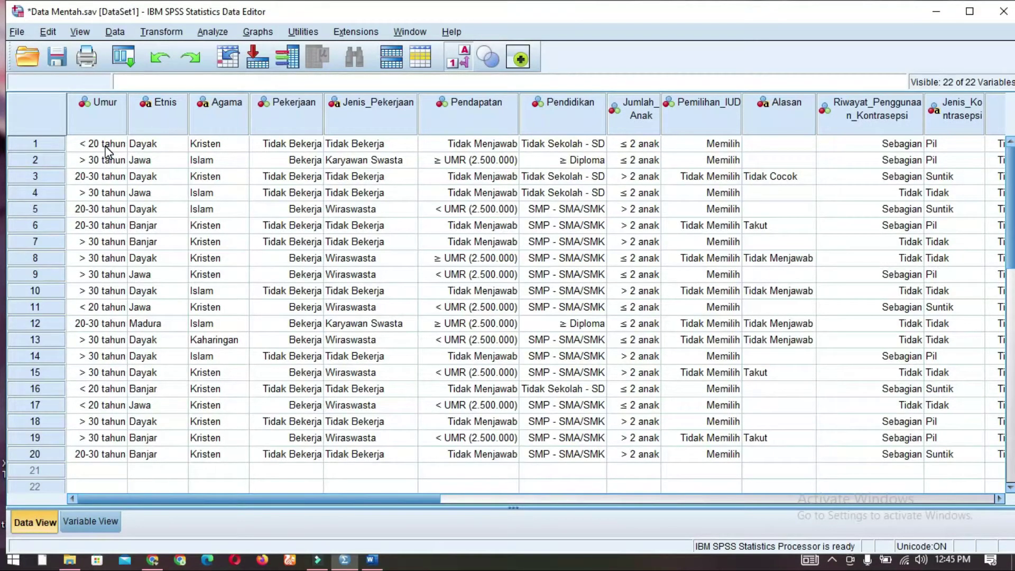
# - Look over the Etnis and Agama values of all 20 cases and the neighbouring job columns
pyautogui.moveTo(158, 146); pyautogui.dragTo(206, 456)
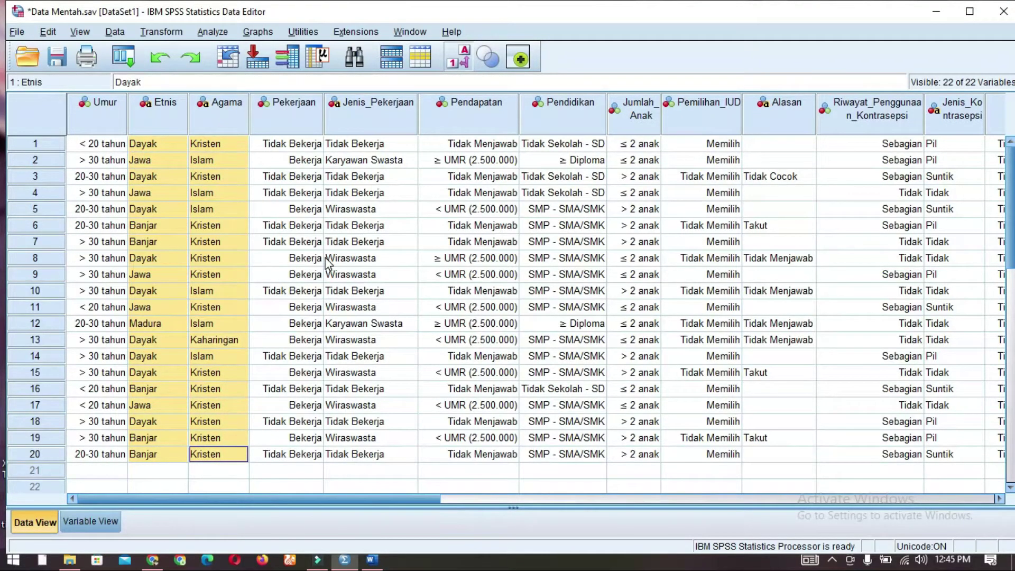
pyautogui.click(345, 176)
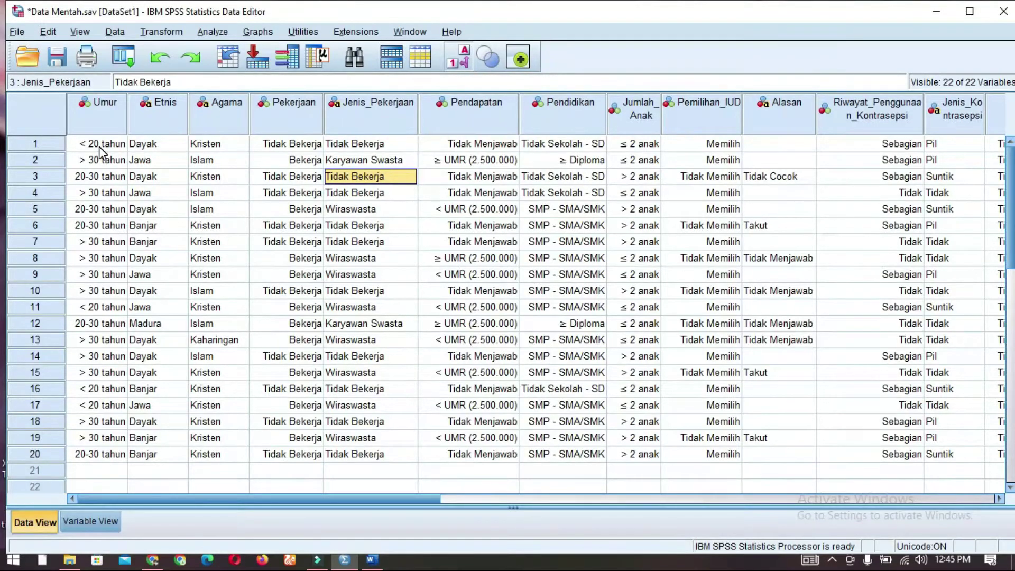
pyautogui.click(102, 176)
pyautogui.click(207, 209)
pyautogui.click(273, 207)
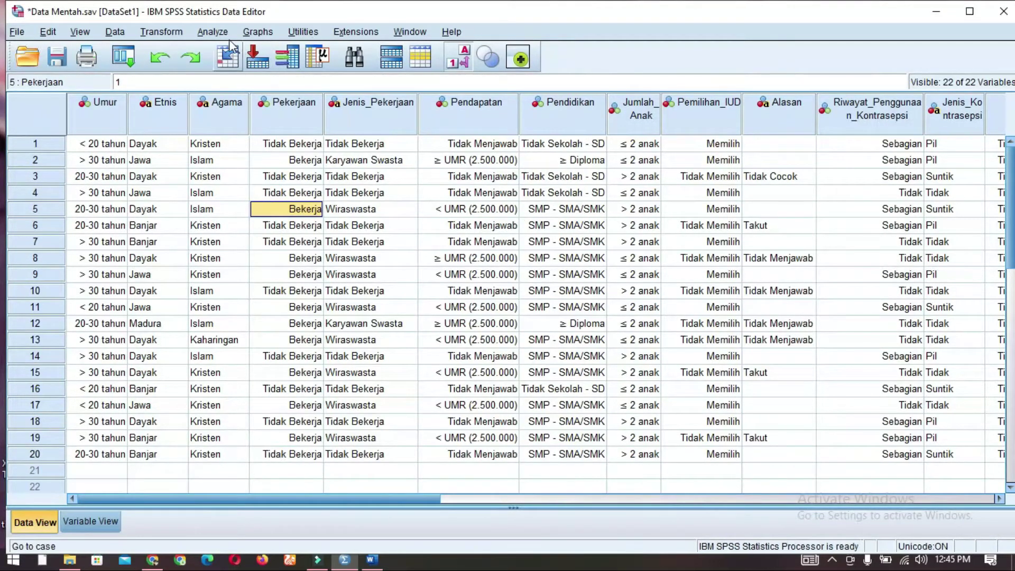
# - Open the Frequencies analysis and remove all variables from its analysis list
pyautogui.click(212, 32)
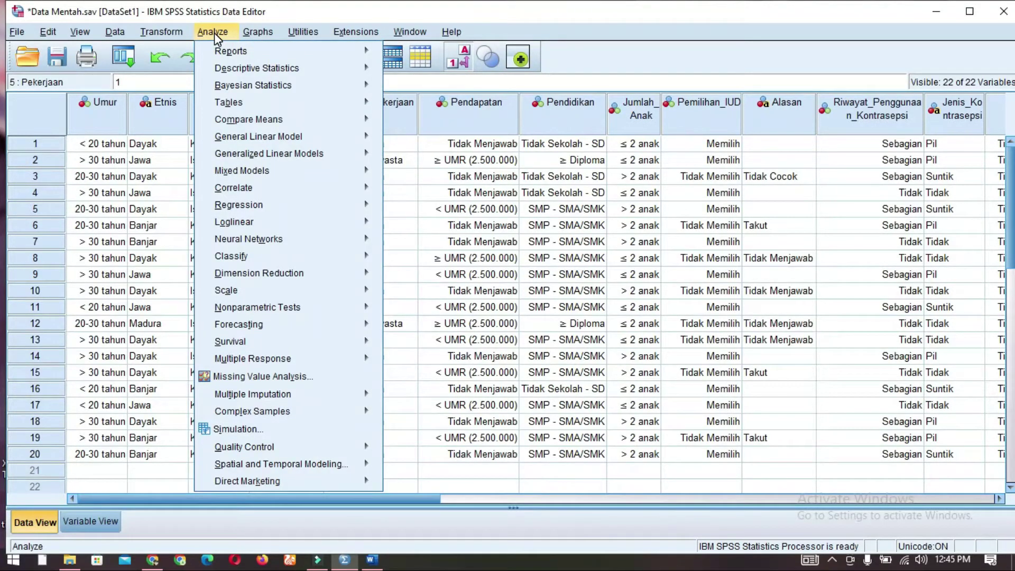
pyautogui.moveTo(237, 69)
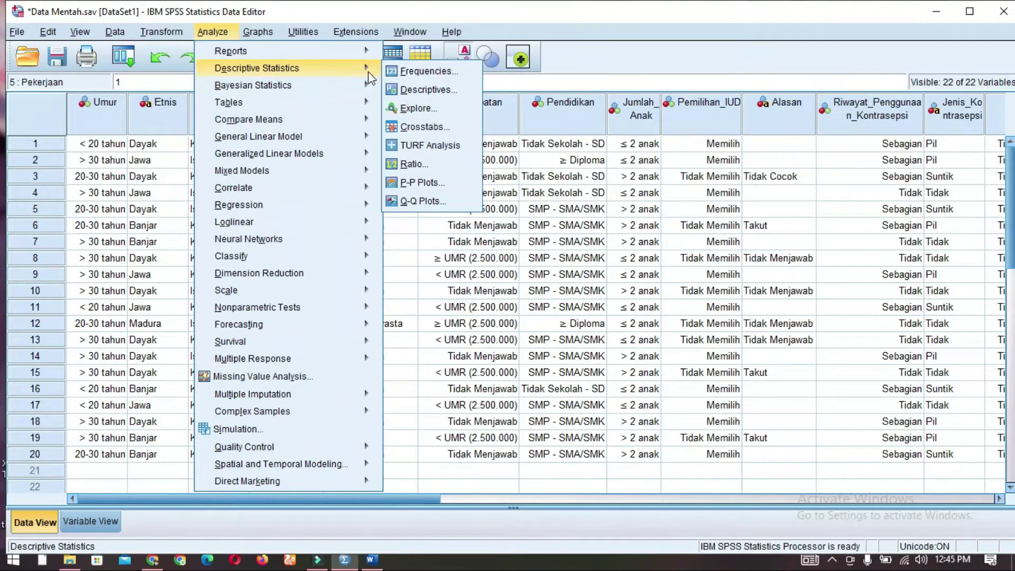
pyautogui.click(420, 71)
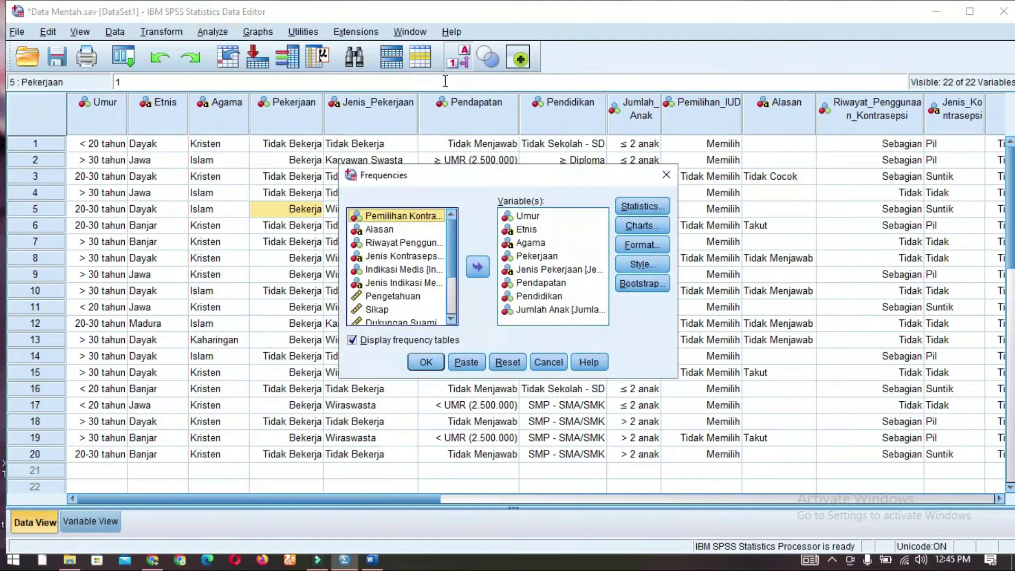
pyautogui.click(526, 243)
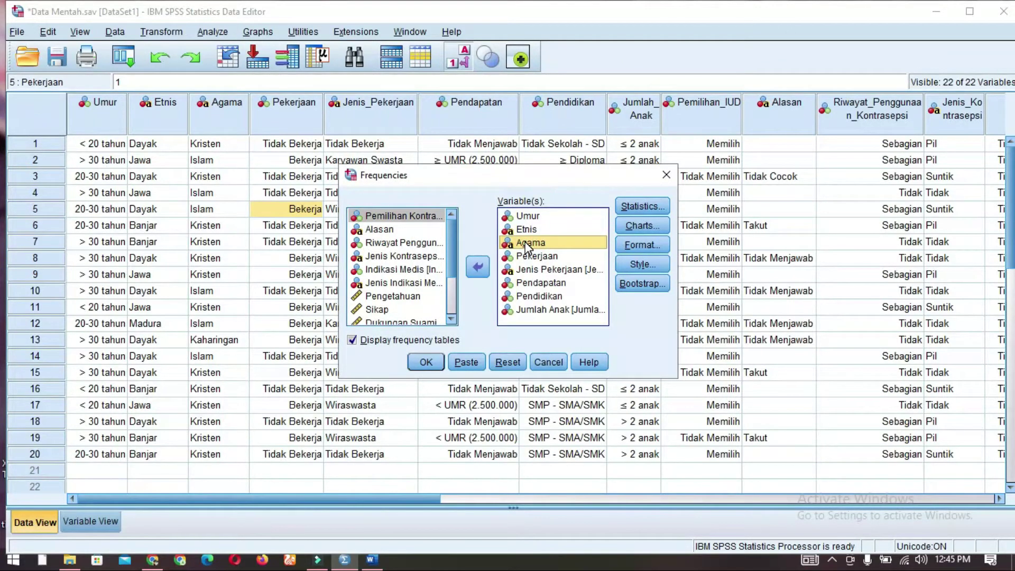
pyautogui.hotkey('ctrl', 'a')
pyautogui.click(479, 268)
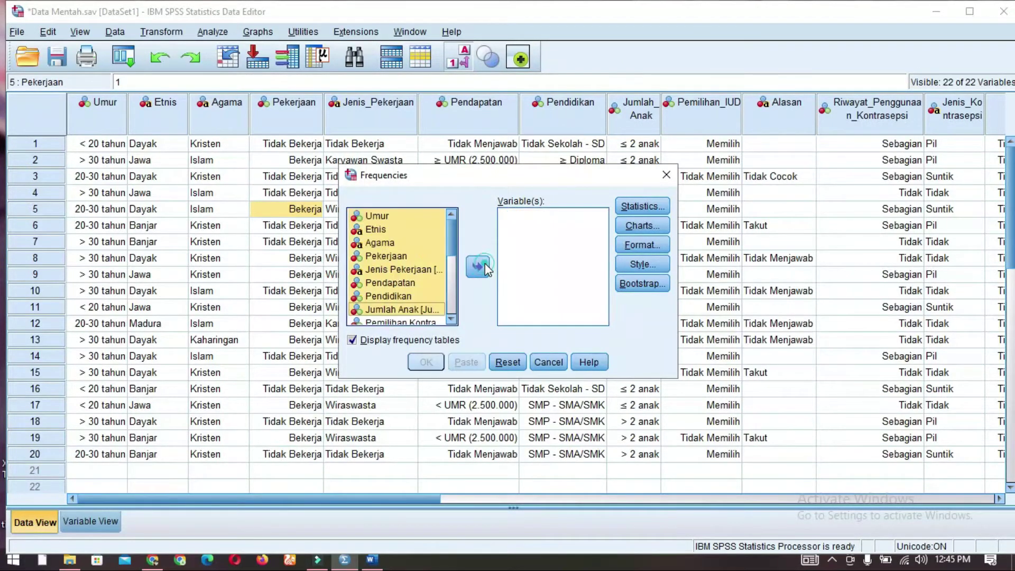
# - Add Umur, Pekerjaan and Pendidikan as the variables of the Frequencies analysis
pyautogui.click(407, 247)
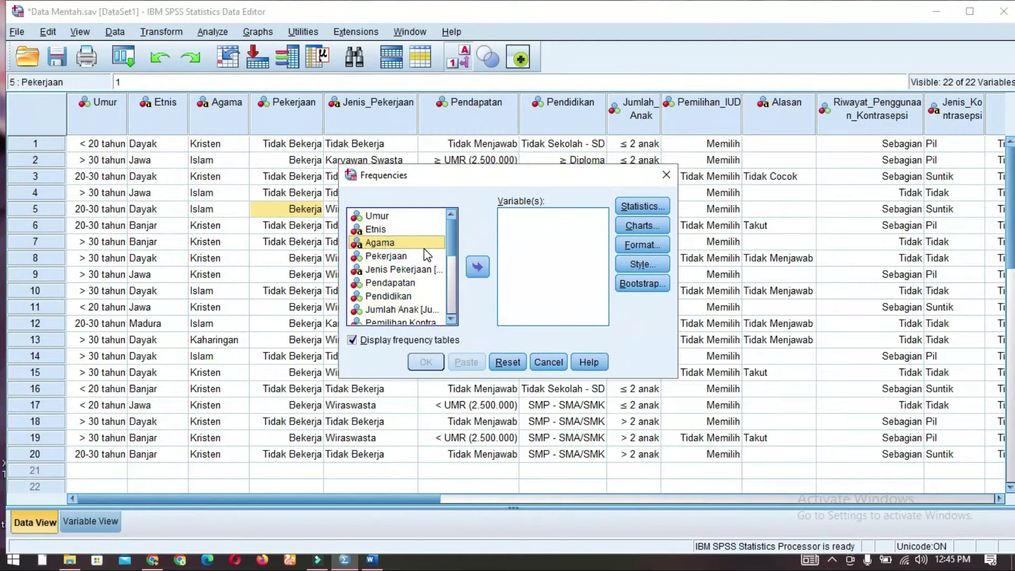
pyautogui.click(395, 216)
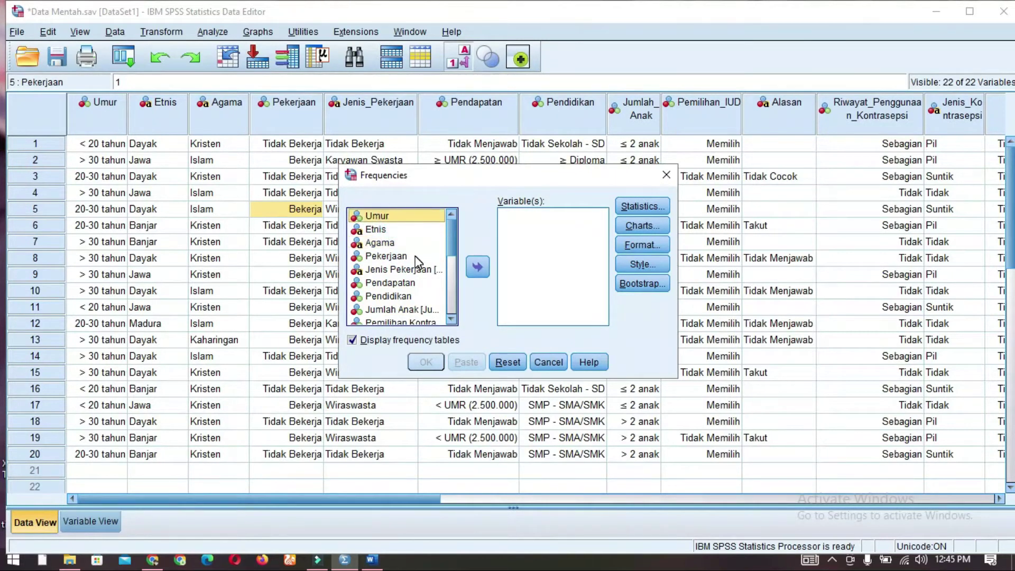
pyautogui.keyDown('shift'); pyautogui.click(412, 256); pyautogui.keyUp('shift')
pyautogui.click(414, 215)
pyautogui.keyDown('ctrl'); pyautogui.click(408, 256); pyautogui.keyUp('ctrl')
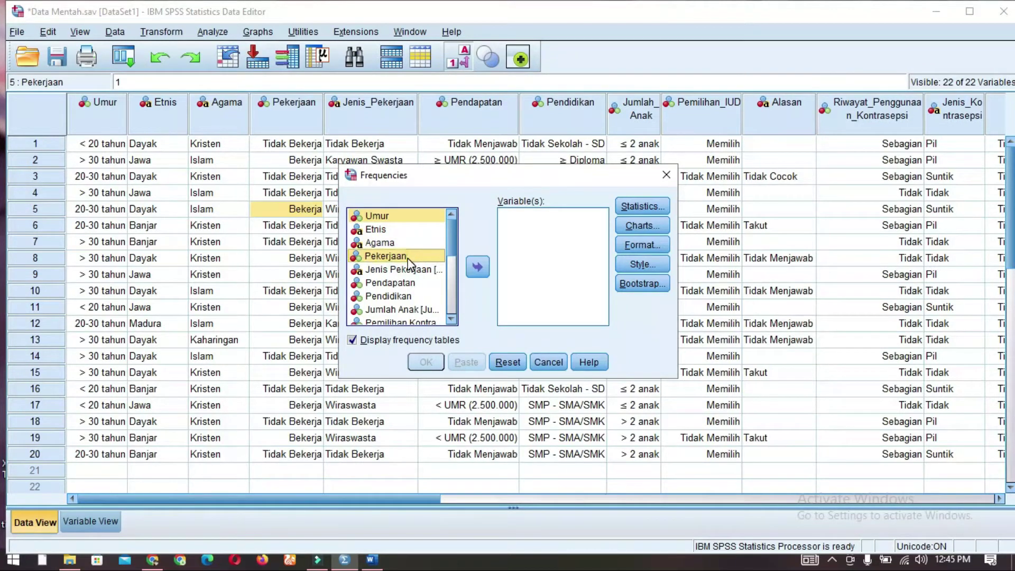
pyautogui.keyDown('ctrl'); pyautogui.click(392, 296); pyautogui.keyUp('ctrl')
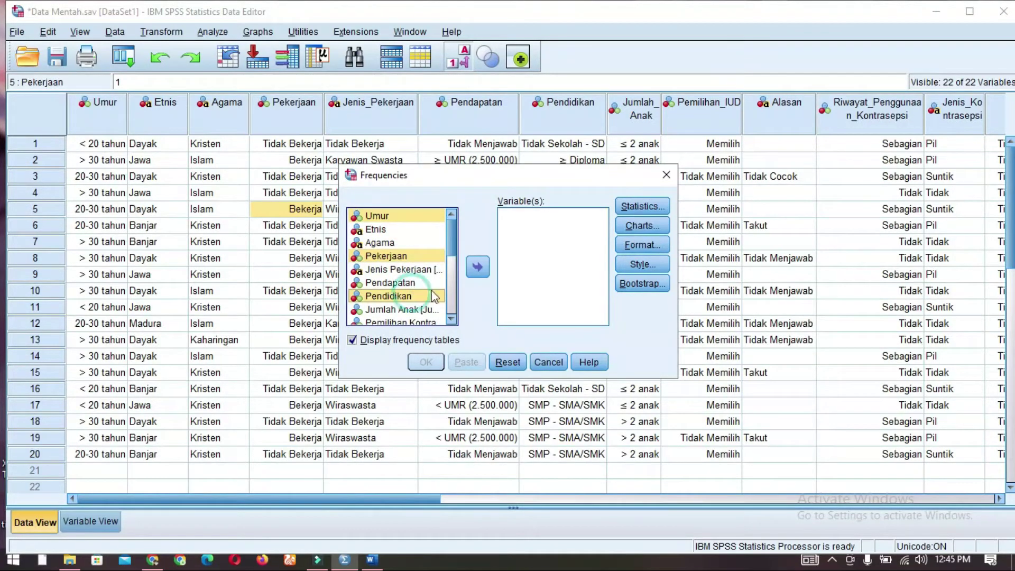
pyautogui.click(477, 266)
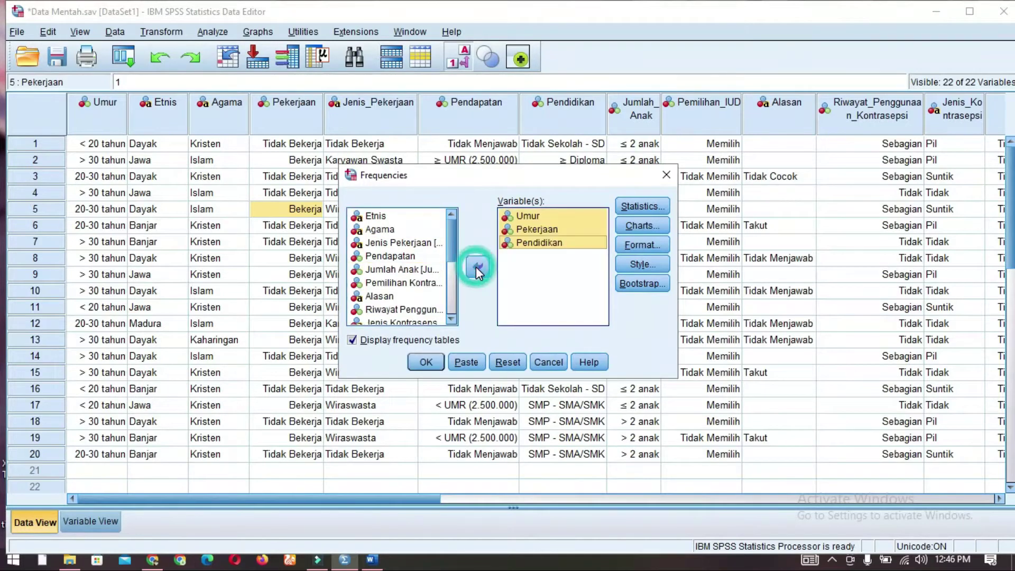
# - Include the mean and mode in the Frequencies statistics and run the analysis
pyautogui.click(636, 208)
pyautogui.click(558, 178)
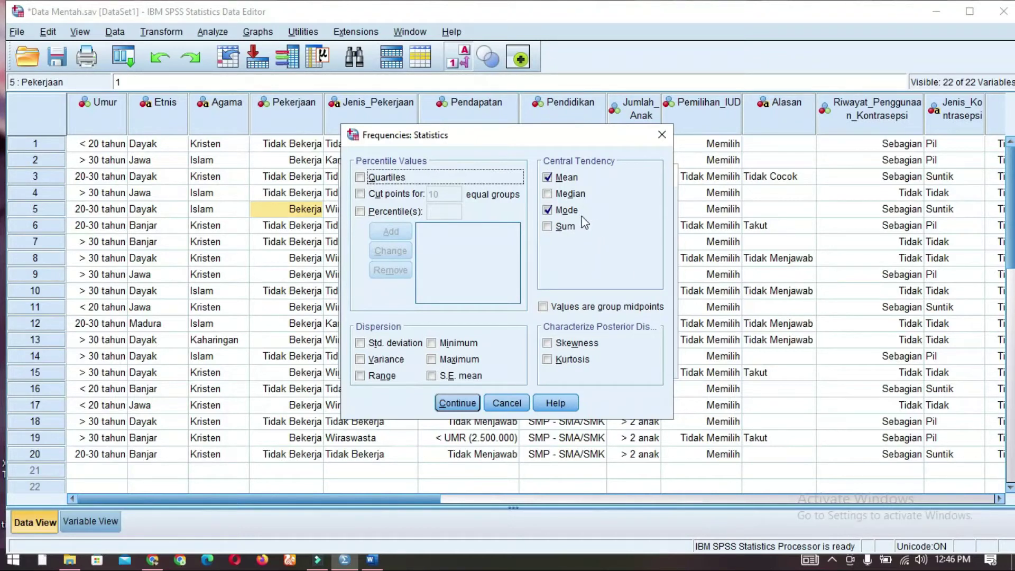
pyautogui.click(460, 405)
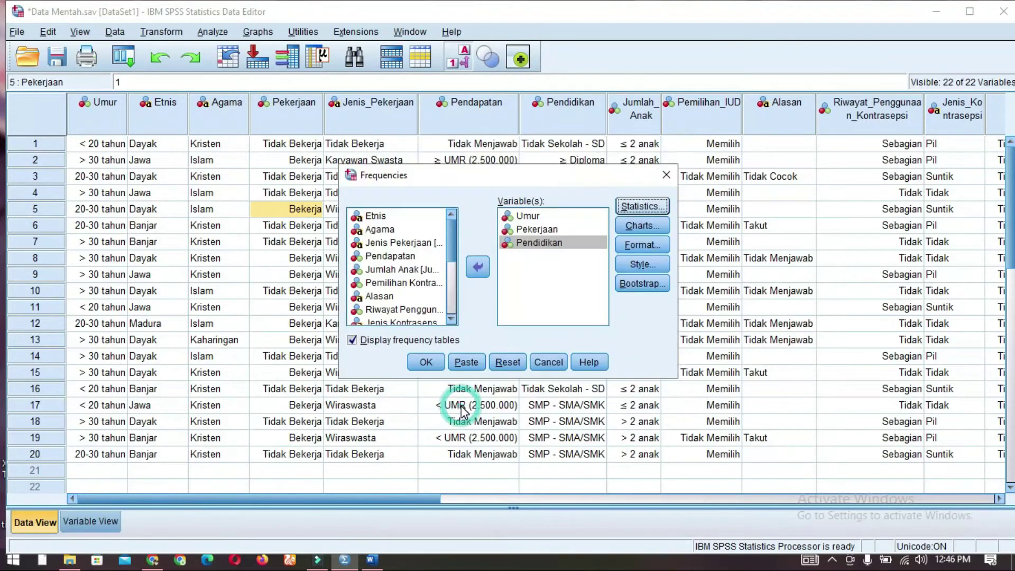
pyautogui.click(426, 361)
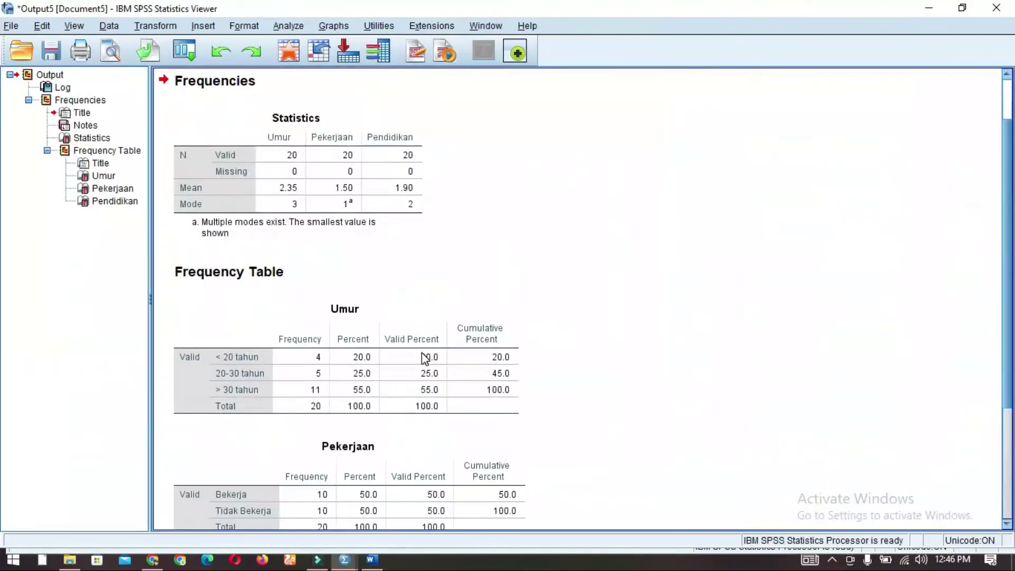
# - Examine the Statistics table and the frequency tables of Umur, Pekerjaan and Pendidikan in the output
pyautogui.scroll(-4, 498, 318)
pyautogui.scroll(3, 498, 318)
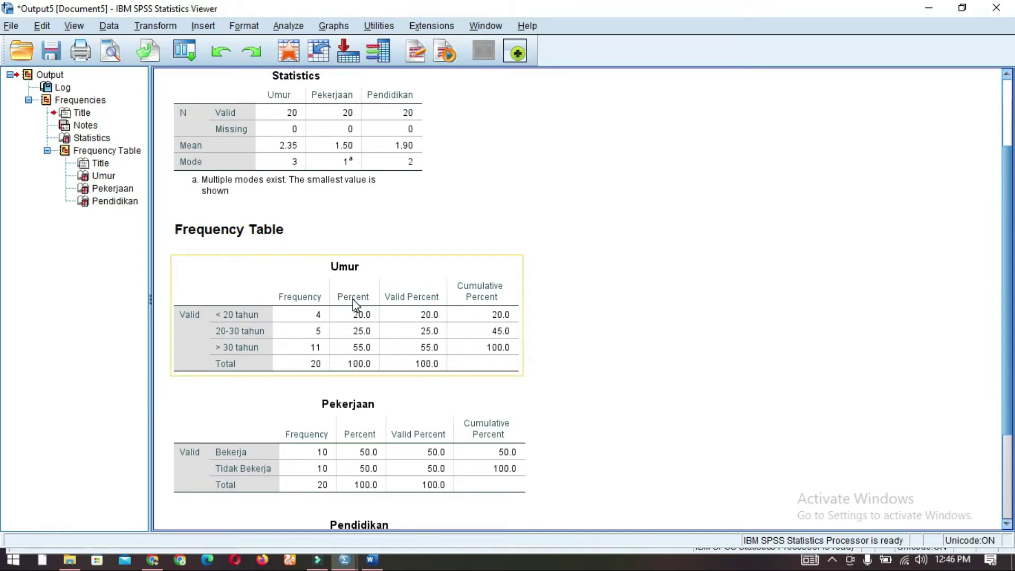
pyautogui.scroll(-3, 592, 270)
pyautogui.scroll(3, 582, 275)
pyautogui.scroll(2, 824, 281)
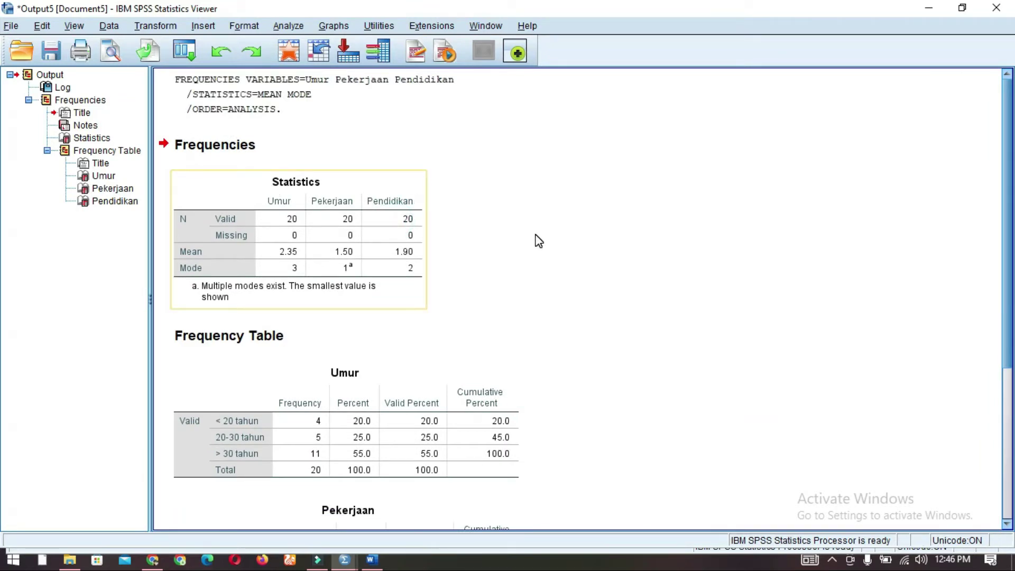
pyautogui.scroll(-3, 423, 433)
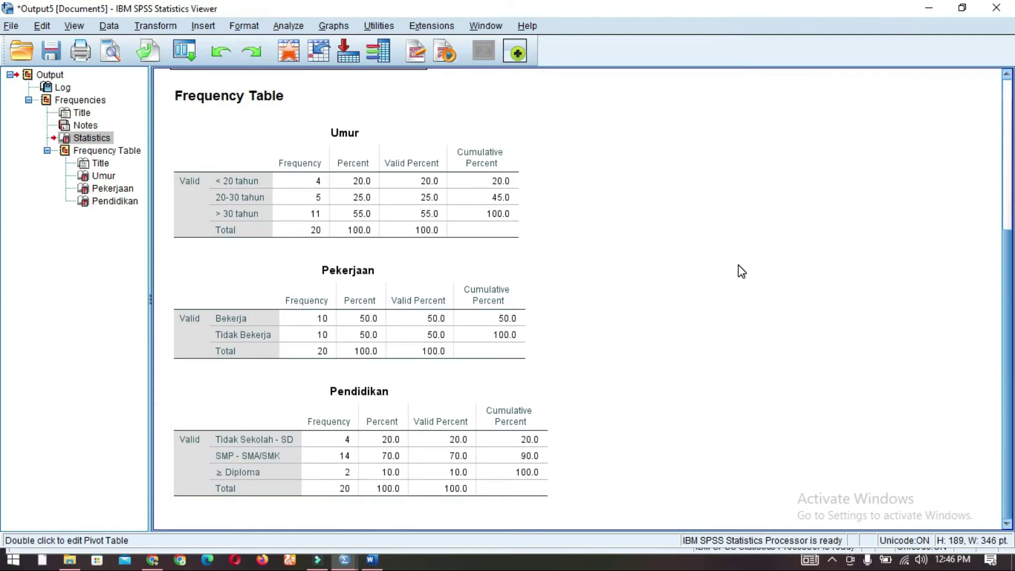
pyautogui.scroll(3, 367, 253)
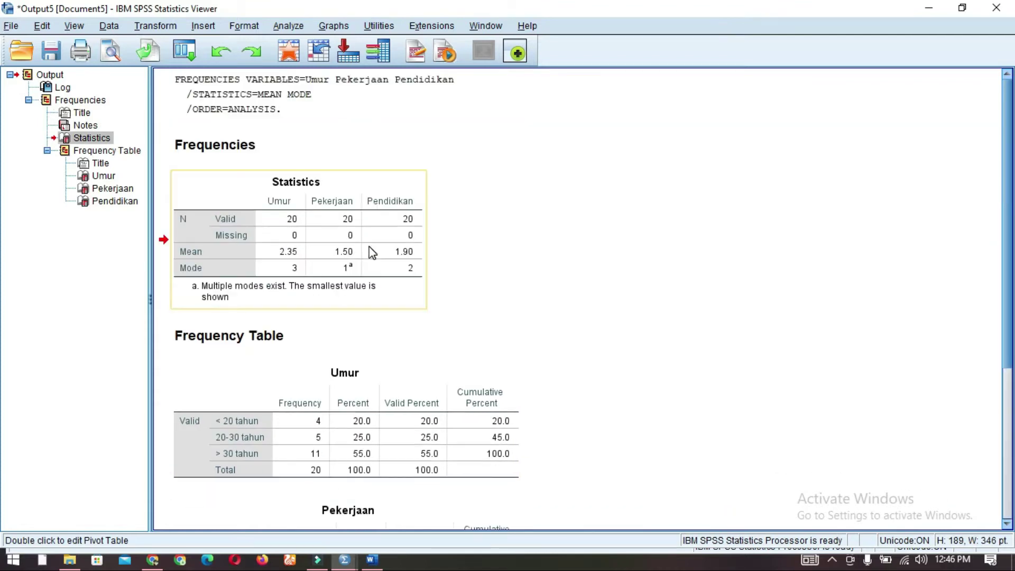
pyautogui.click(211, 265)
pyautogui.scroll(-2, 286, 260)
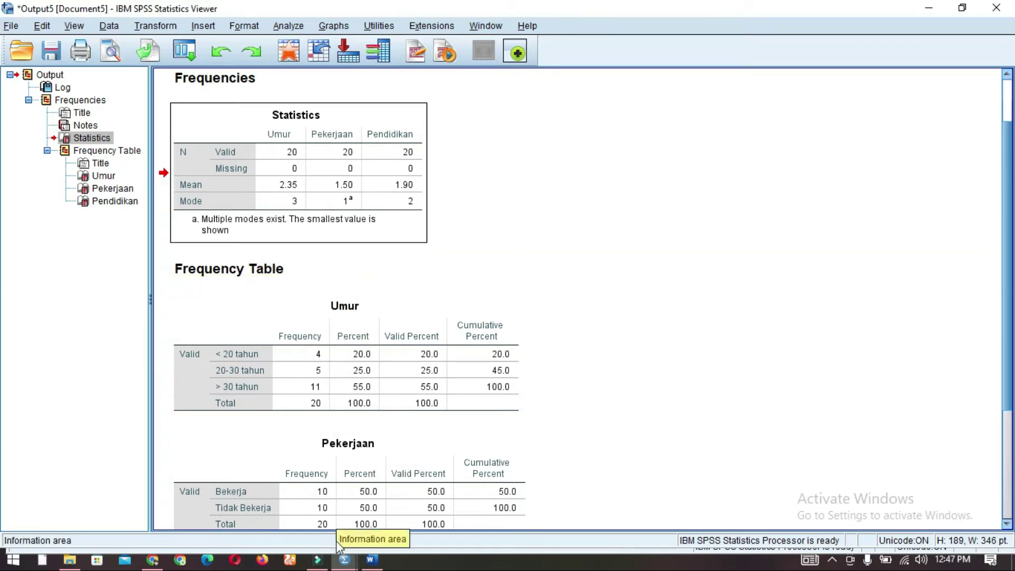
# - Return to the Data Mentah dataset and check which age category each Umur code stands for
pyautogui.click(345, 561)
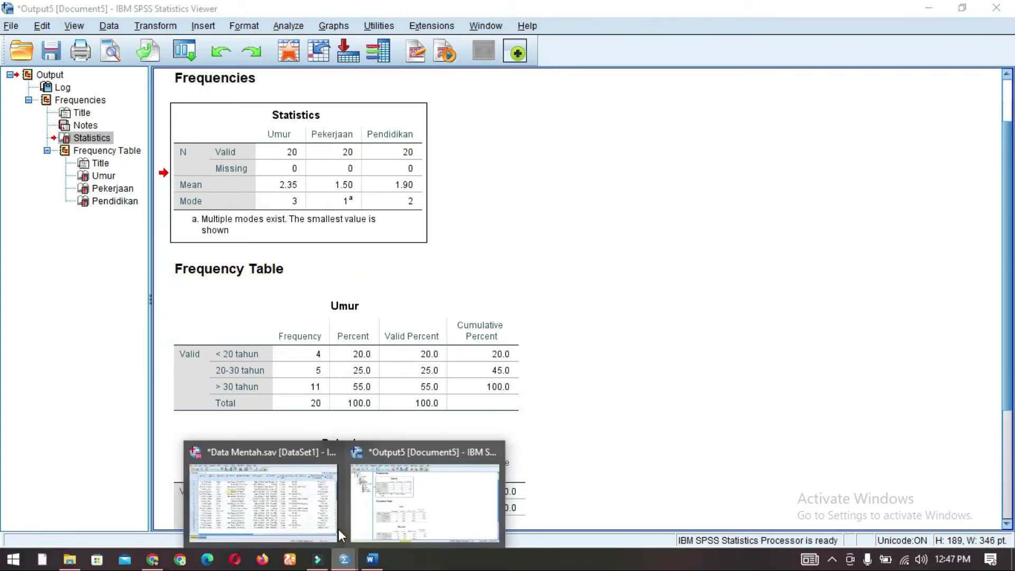
pyautogui.click(233, 515)
pyautogui.click(91, 522)
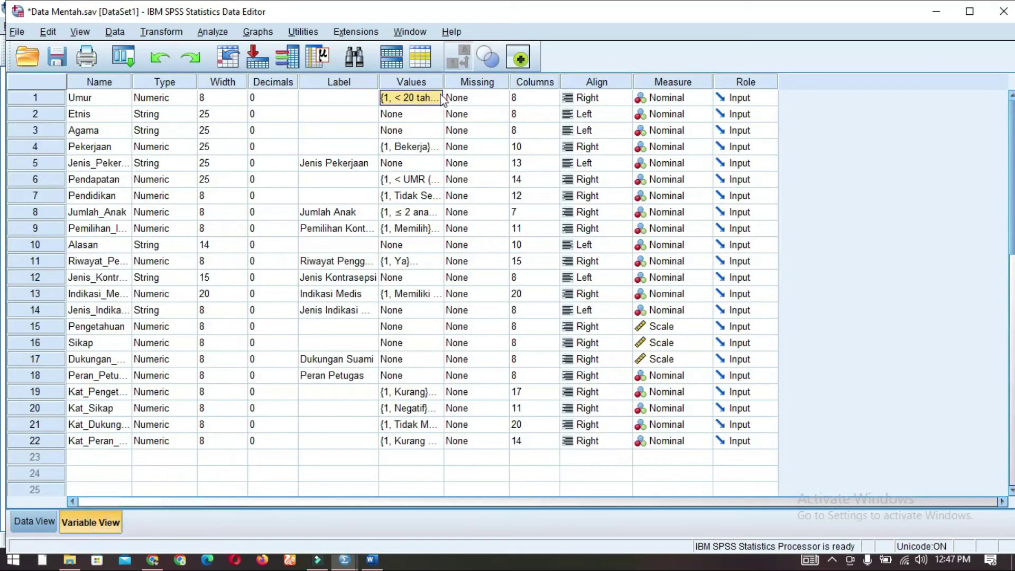
pyautogui.click(438, 98)
pyautogui.click(450, 281)
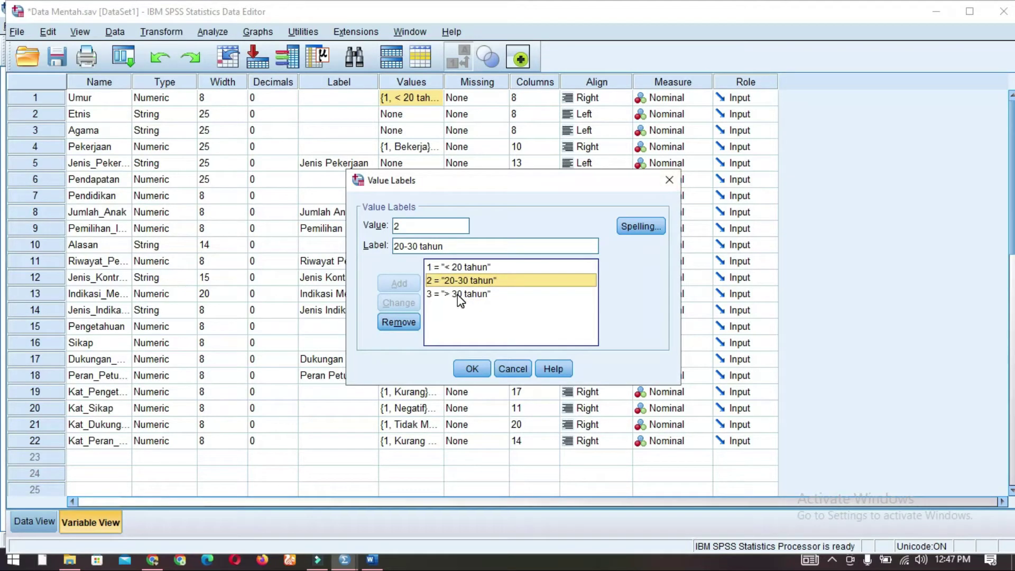
pyautogui.click(670, 180)
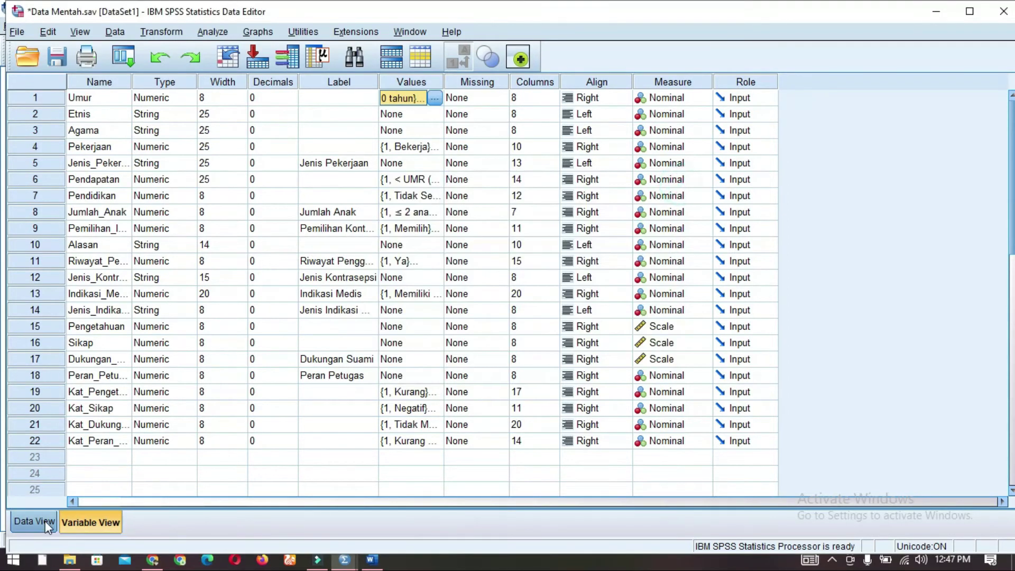
# - Show the cases of the dataset as numeric codes instead of value labels
pyautogui.click(46, 522)
pyautogui.click(82, 32)
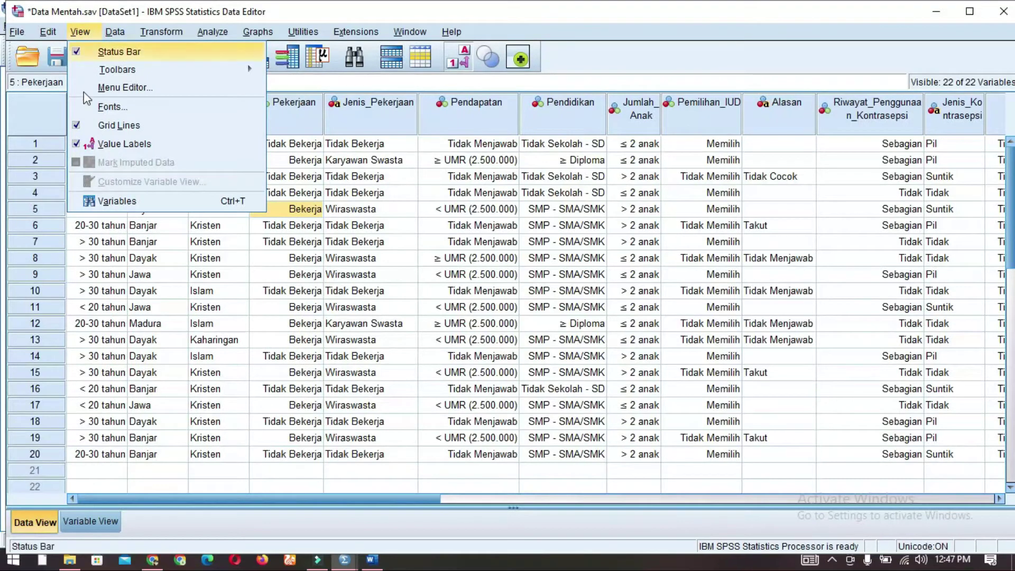
pyautogui.click(77, 144)
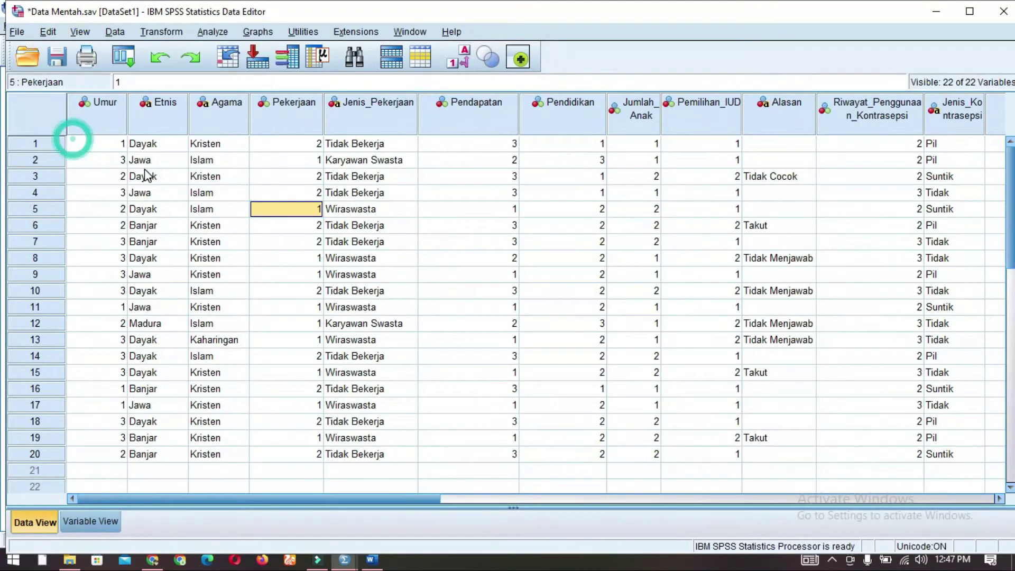
# - Check the Umur codes of all 20 cases in the dataset against the Umur mean and mode in the Statistics output
pyautogui.click(85, 176)
pyautogui.moveTo(116, 149); pyautogui.dragTo(113, 225)
pyautogui.moveTo(121, 338); pyautogui.dragTo(113, 467)
pyautogui.click(106, 341)
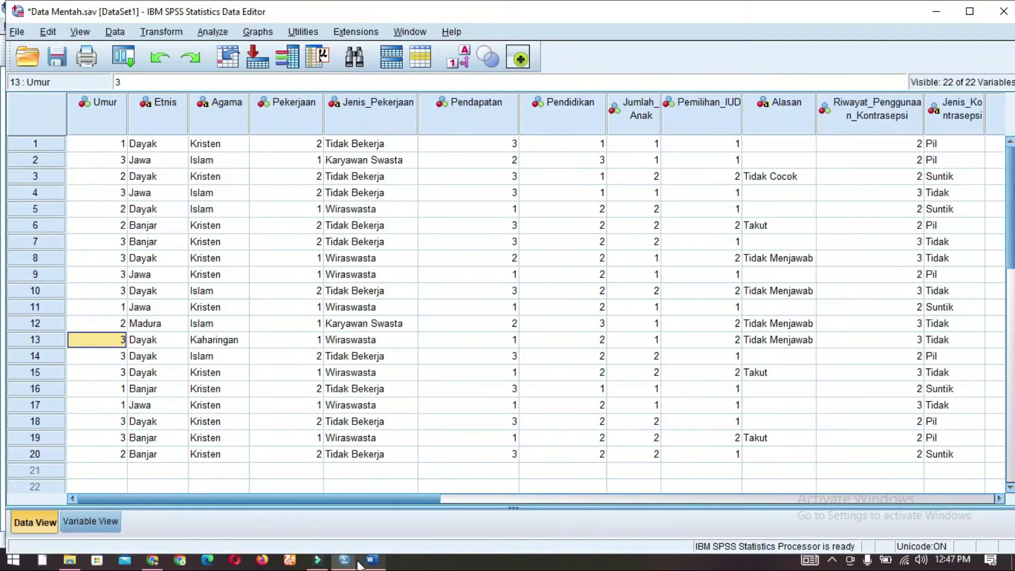
pyautogui.moveTo(344, 559)
pyautogui.click(408, 516)
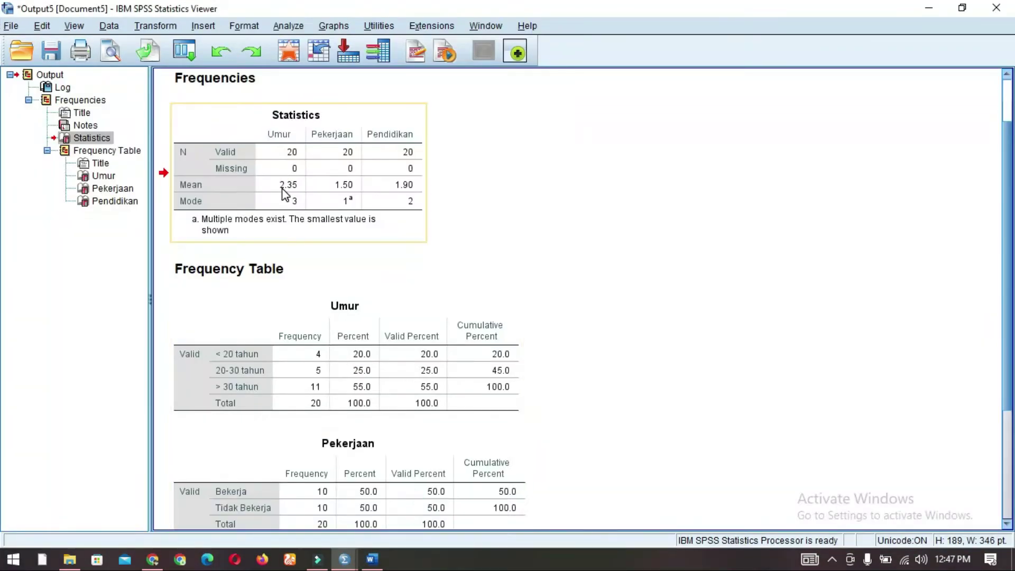
pyautogui.click(344, 560)
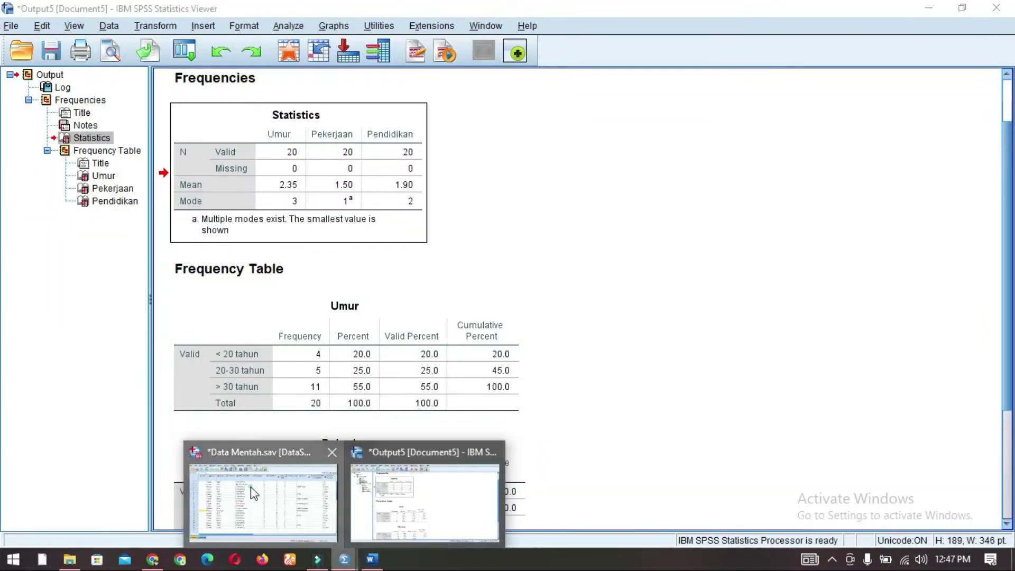
pyautogui.click(255, 493)
pyautogui.moveTo(92, 143); pyautogui.dragTo(119, 455)
pyautogui.moveTo(350, 548)
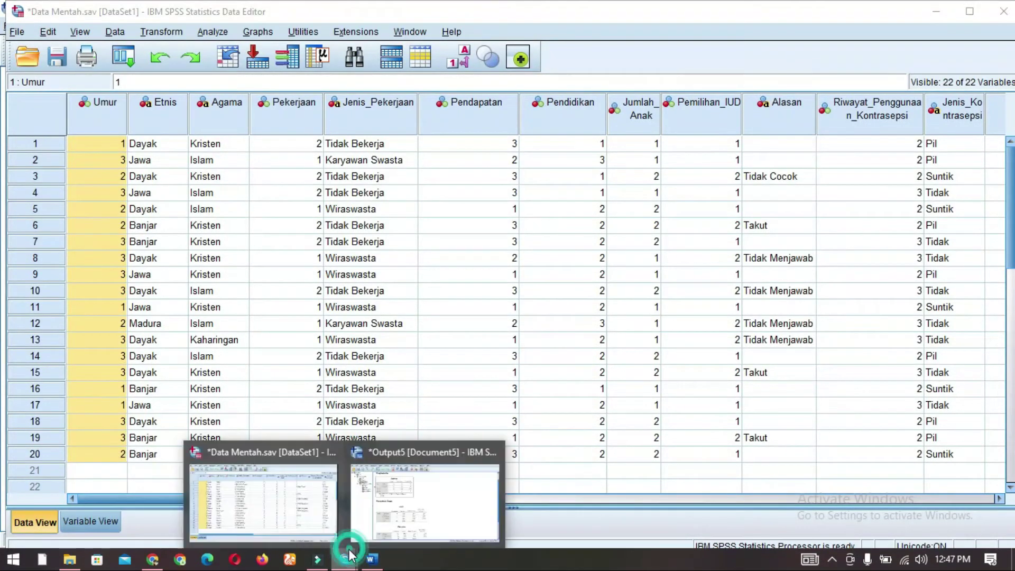
pyautogui.click(398, 529)
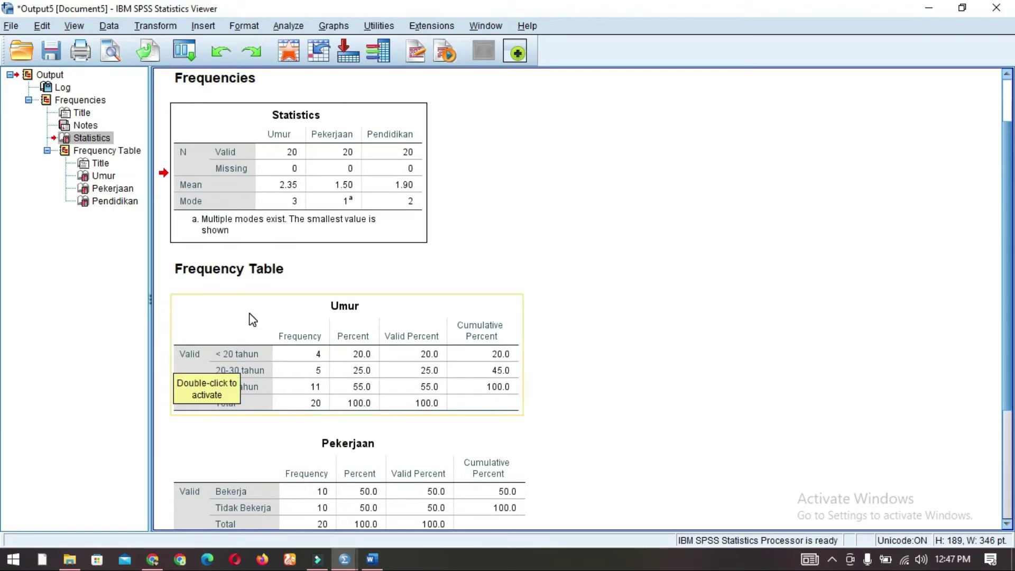
# - Review the Pekerjaan codes of all 20 cases in the Data Mentah dataset and return to the output
pyautogui.click(362, 562)
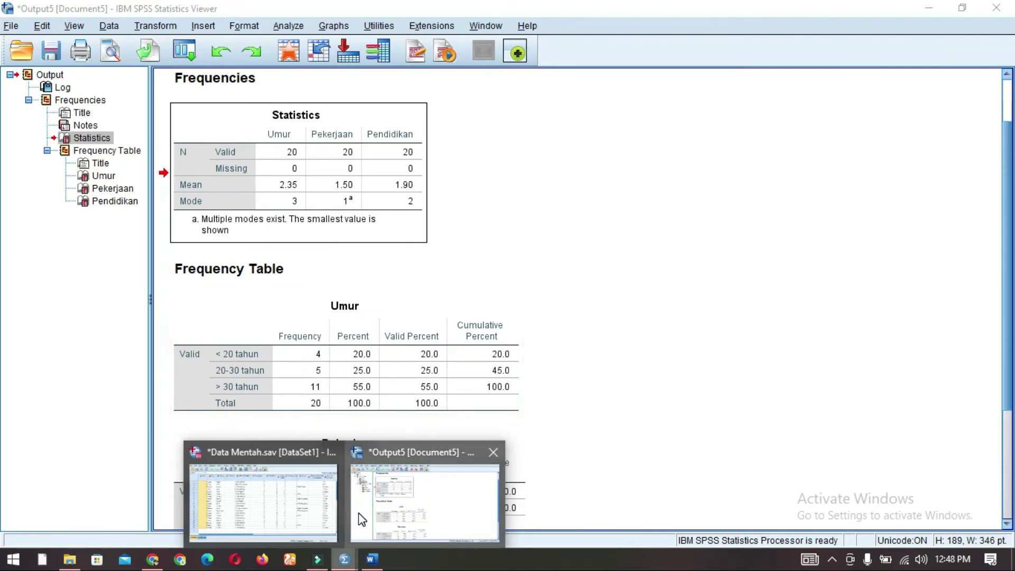
pyautogui.click(287, 523)
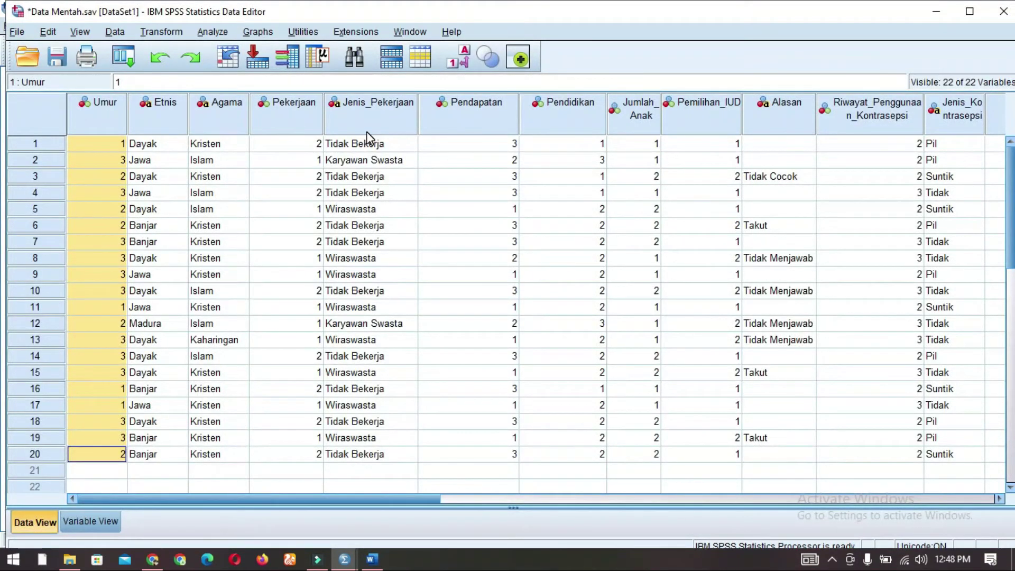
pyautogui.click(410, 146)
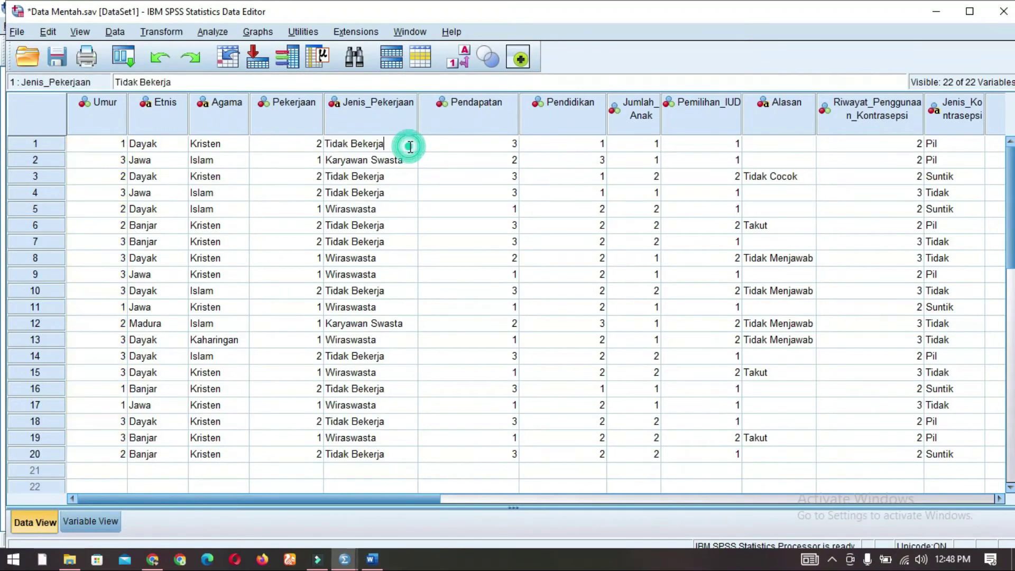
pyautogui.click(468, 149)
pyautogui.click(301, 144)
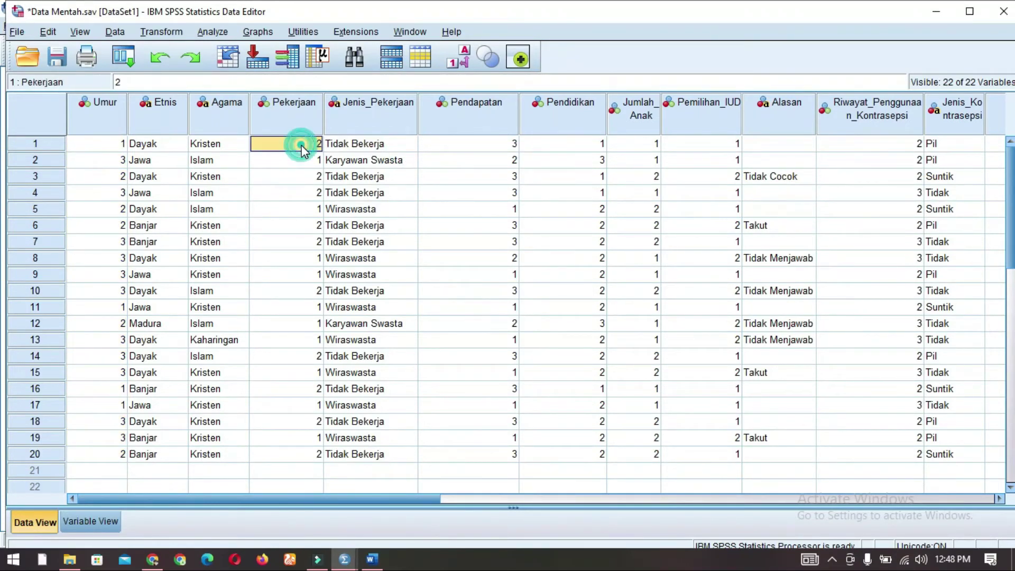
pyautogui.click(312, 209)
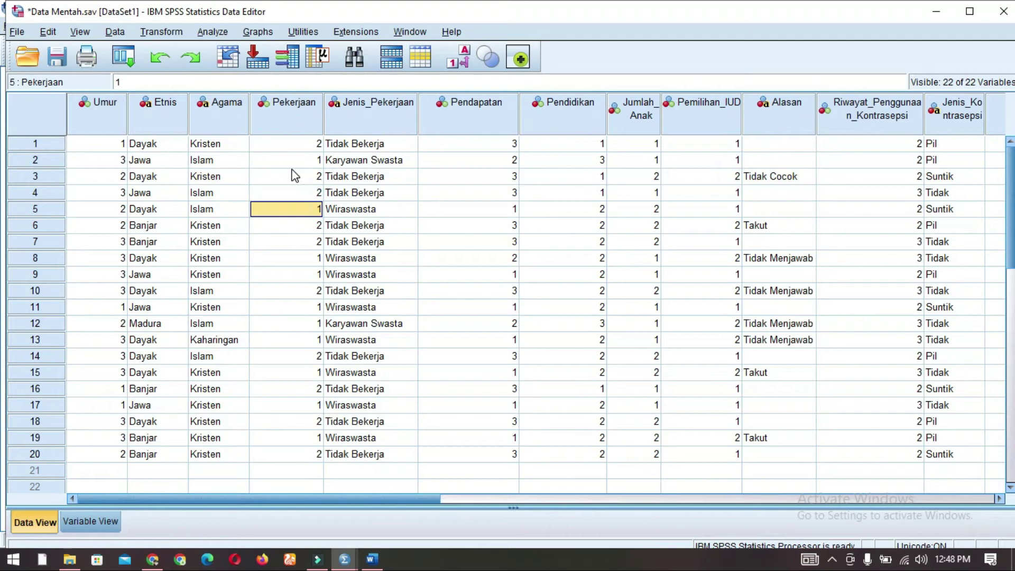
pyautogui.moveTo(301, 142); pyautogui.dragTo(286, 455)
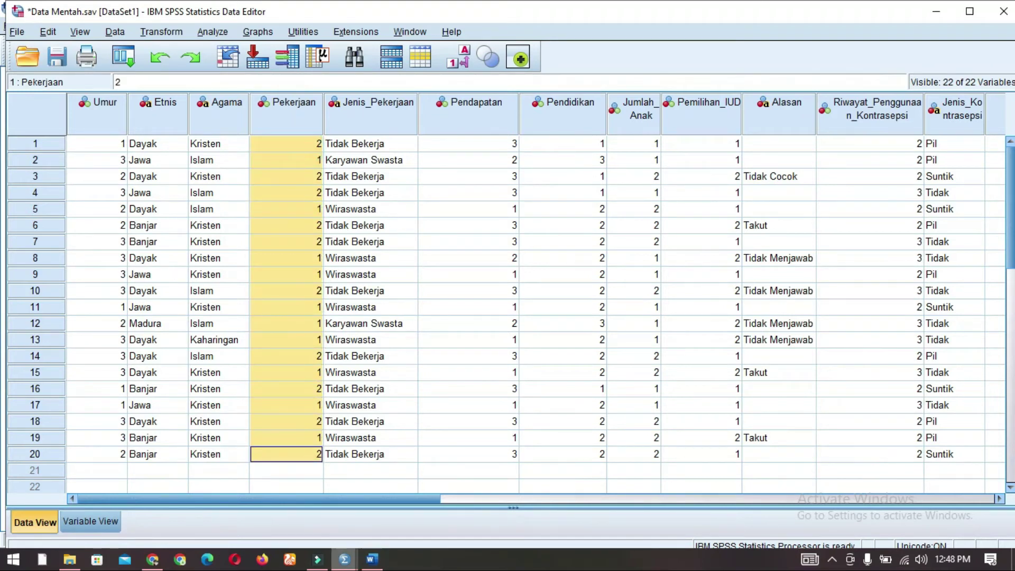
pyautogui.moveTo(342, 561)
pyautogui.click(425, 503)
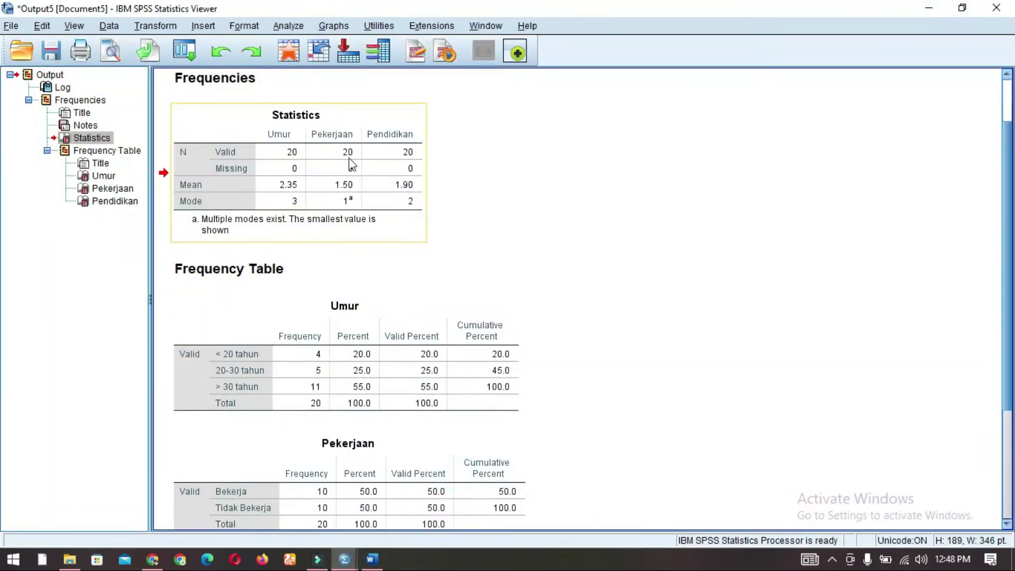
# - Compare the Pekerjaan mean and mode, including the multiple-modes footnote, with the Pekerjaan frequency table
pyautogui.click(343, 189)
pyautogui.scroll(-3, 390, 212)
pyautogui.scroll(-1, 392, 267)
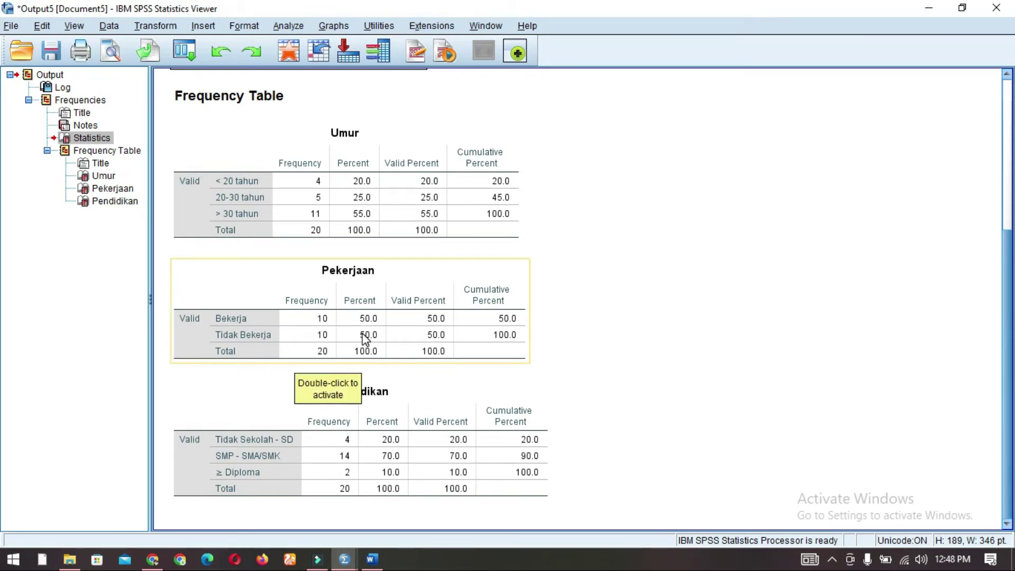
pyautogui.scroll(3, 378, 333)
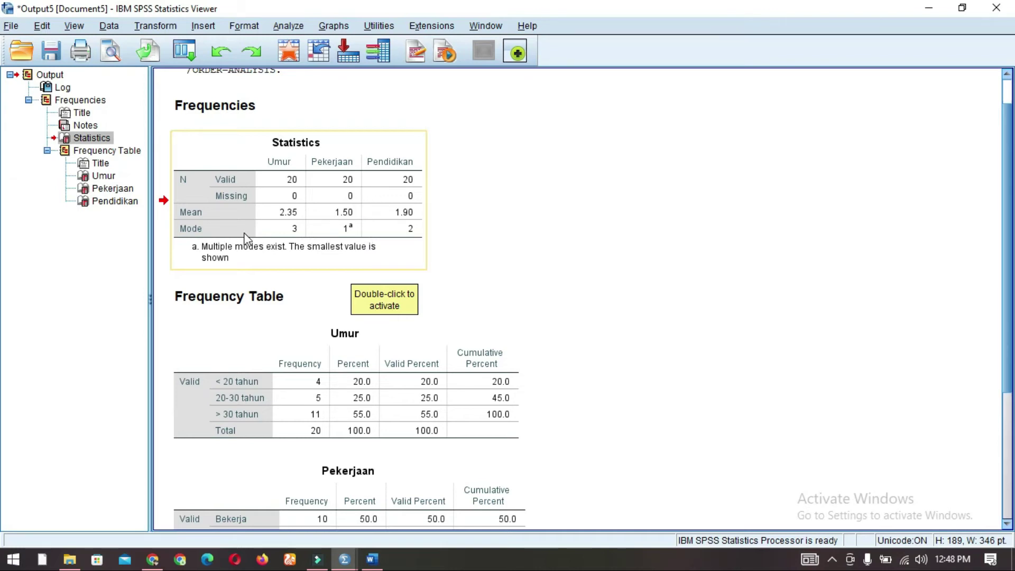
pyautogui.scroll(-4, 341, 235)
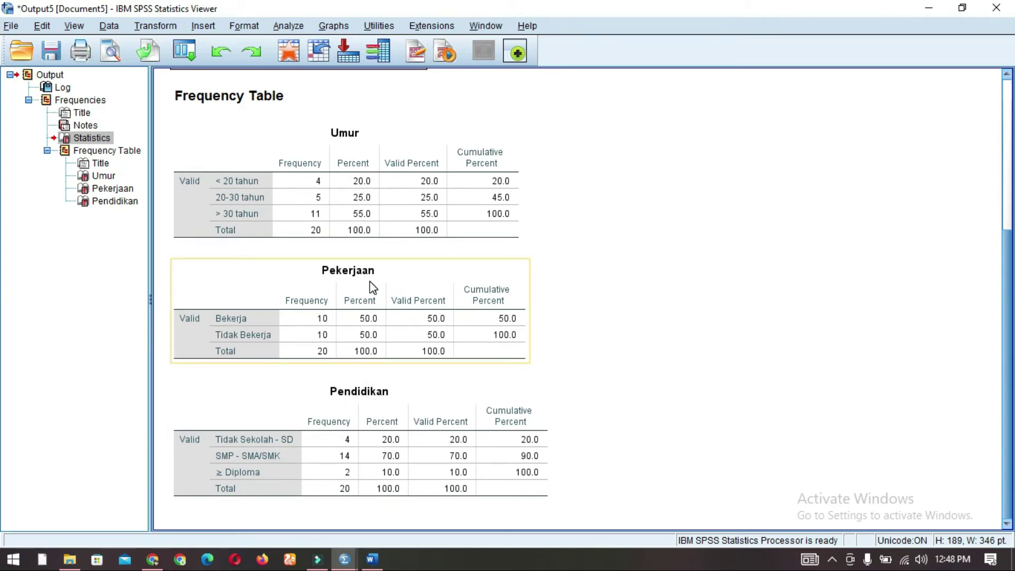
pyautogui.scroll(5, 372, 287)
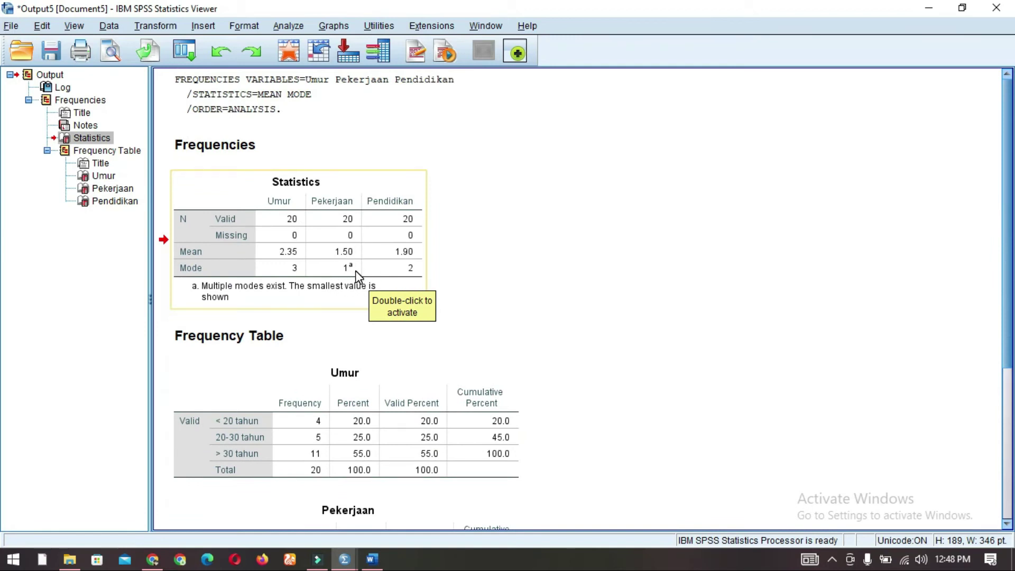
pyautogui.scroll(-1, 358, 280)
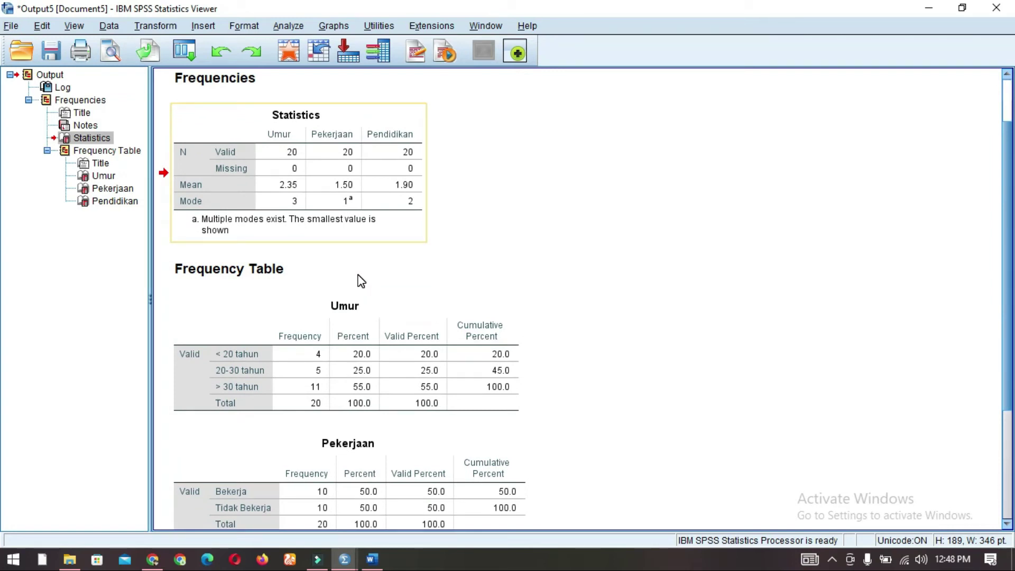
# - Compare the Pendidikan frequency table with the Pendidikan mean and mode in the Statistics table
pyautogui.scroll(-3, 340, 290)
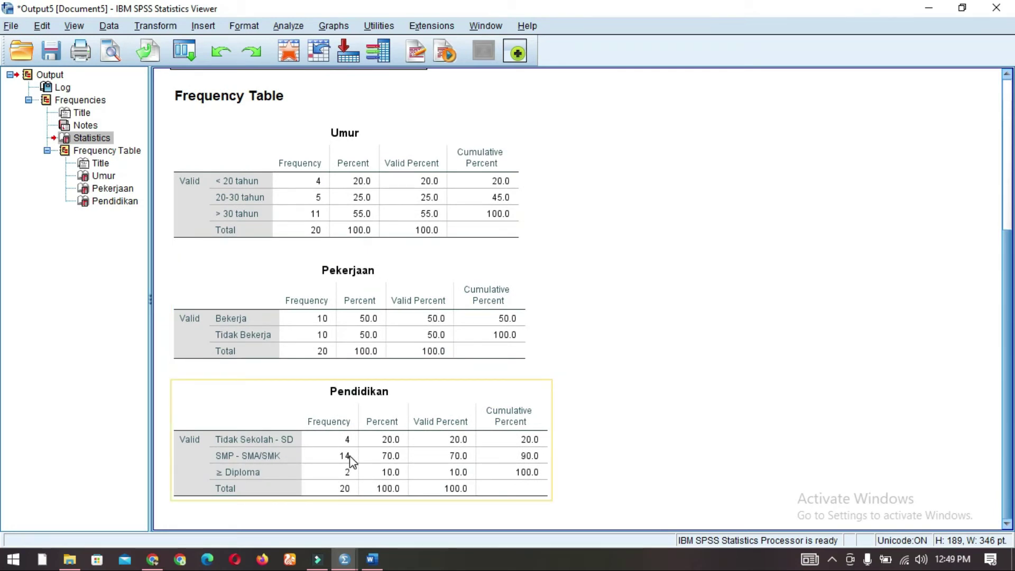
pyautogui.scroll(4, 449, 476)
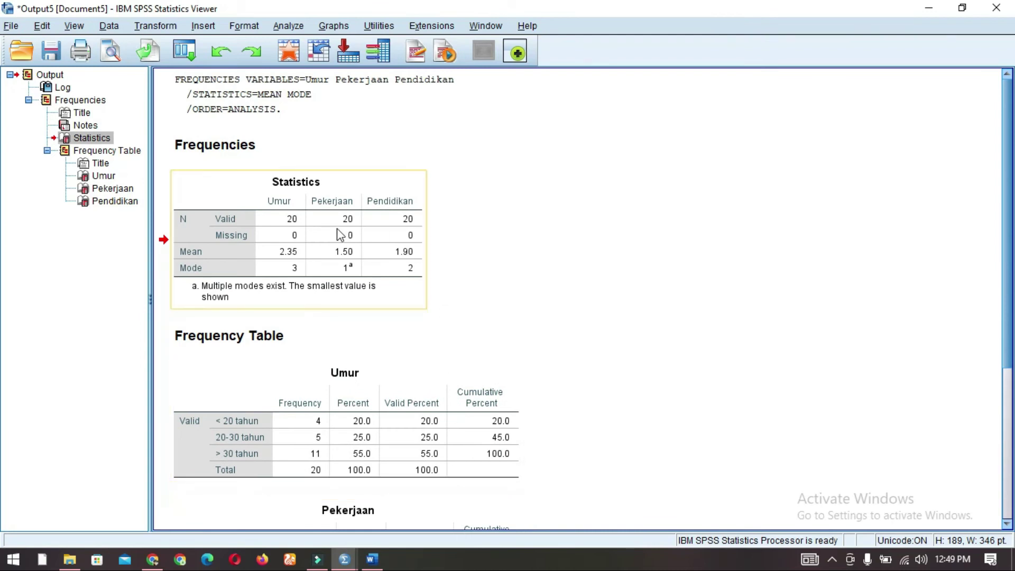
pyautogui.scroll(-4, 403, 283)
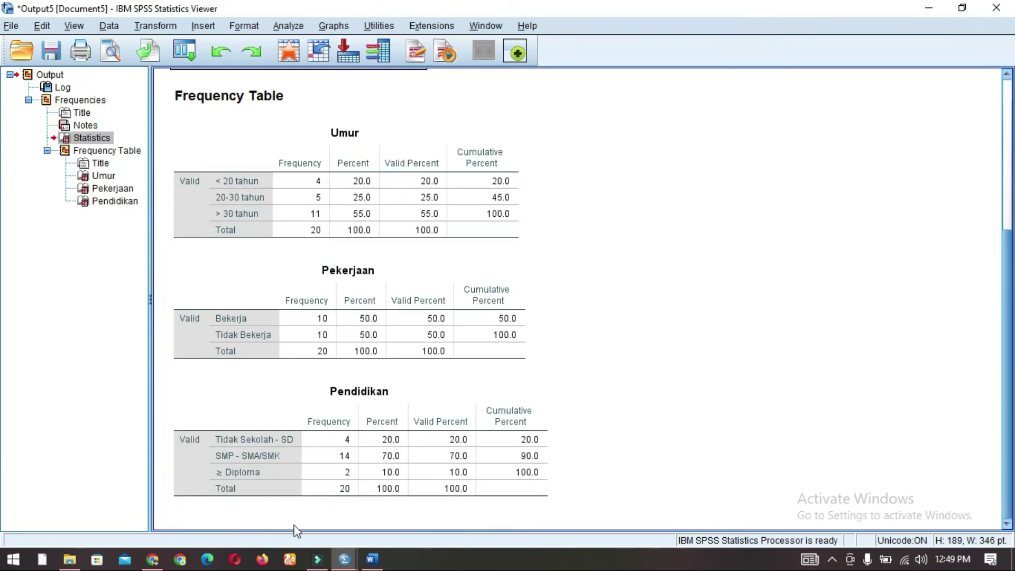
pyautogui.scroll(3, 415, 197)
# - Review the Pendidikan codes of all 20 cases in the Data Mentah dataset and return to the output
pyautogui.moveTo(345, 560)
pyautogui.click(265, 513)
pyautogui.moveTo(585, 144); pyautogui.dragTo(578, 447)
pyautogui.moveTo(584, 143); pyautogui.dragTo(585, 461)
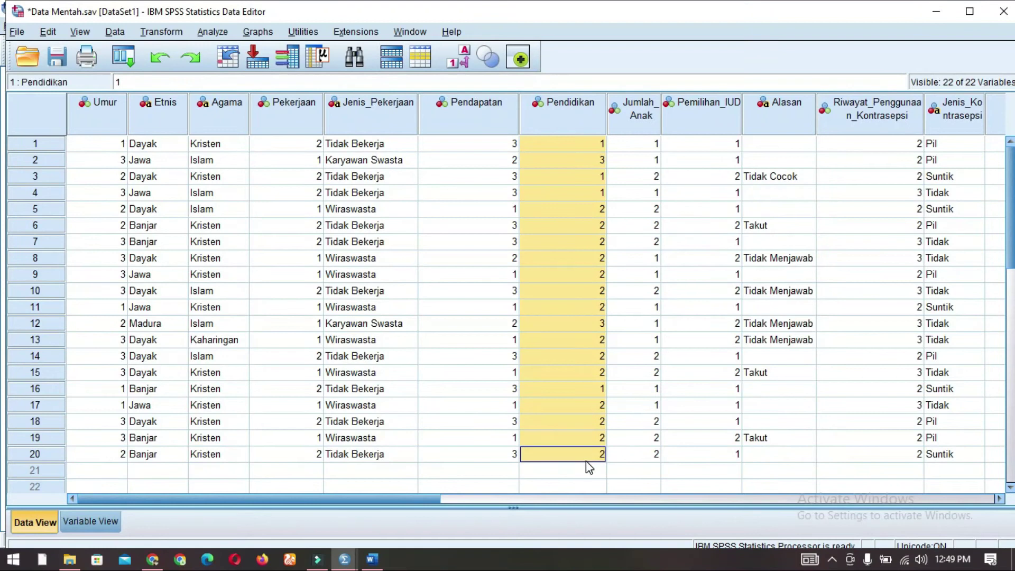
pyautogui.click(597, 292)
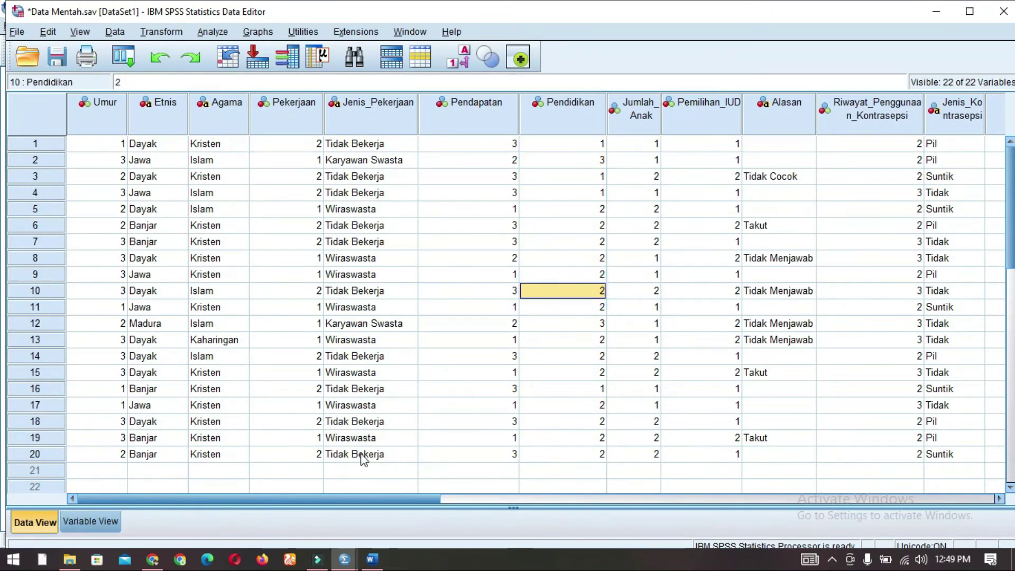
pyautogui.moveTo(345, 562)
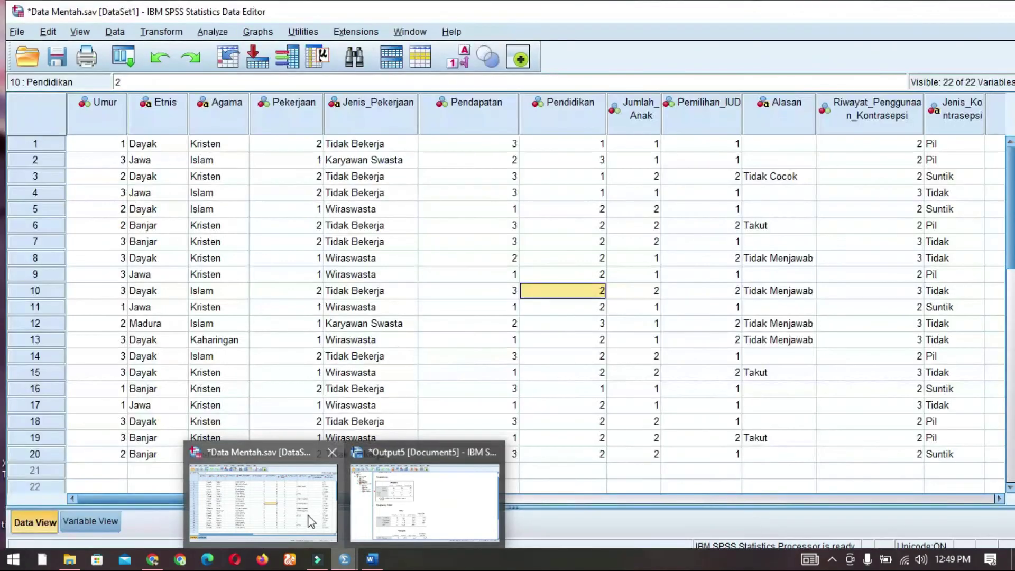
pyautogui.click(302, 508)
pyautogui.moveTo(353, 555)
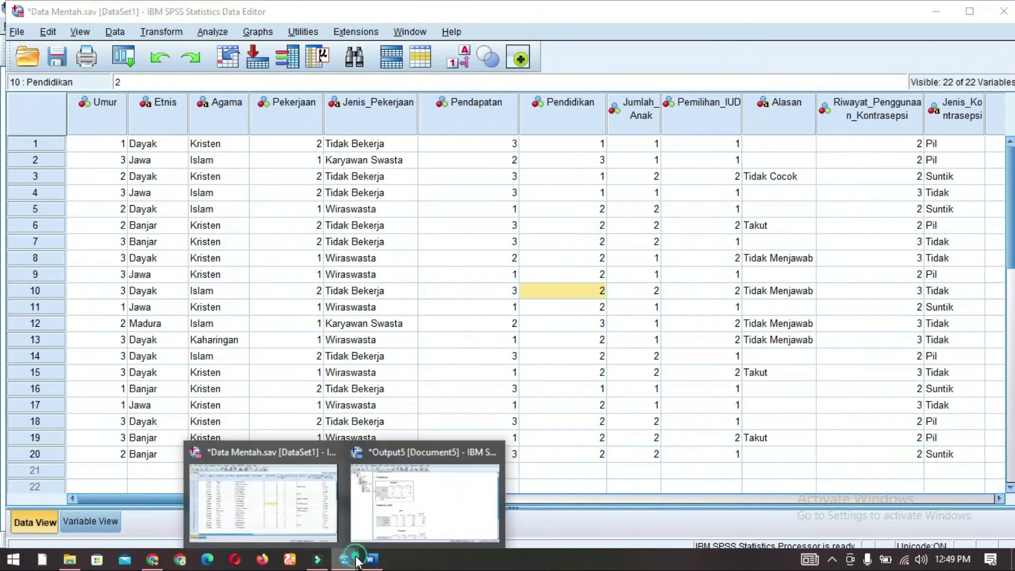
pyautogui.click(419, 508)
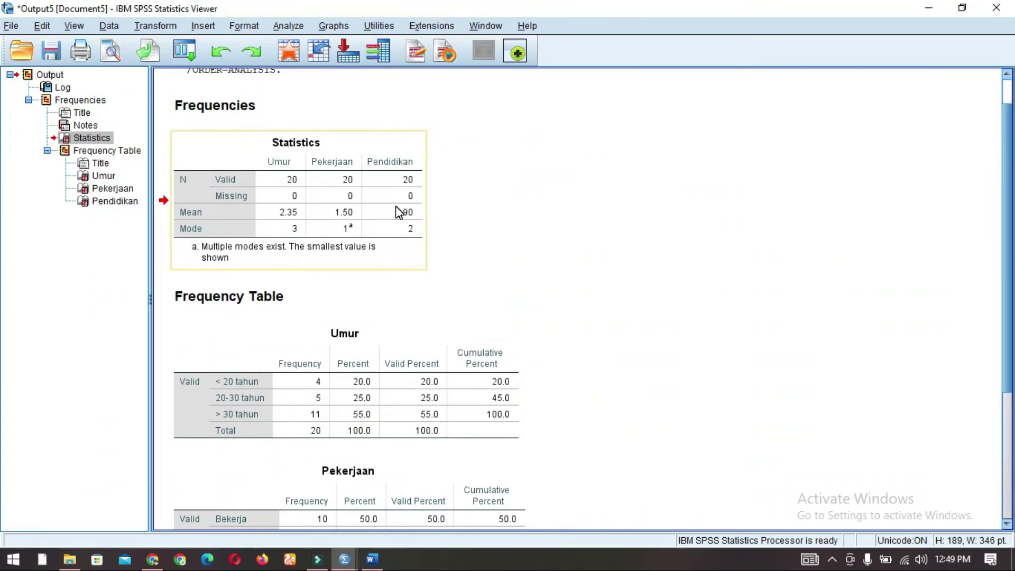
# - Identify the most frequent Pendidikan category in its frequency table and return to the Statistics table
pyautogui.scroll(-3, 317, 521)
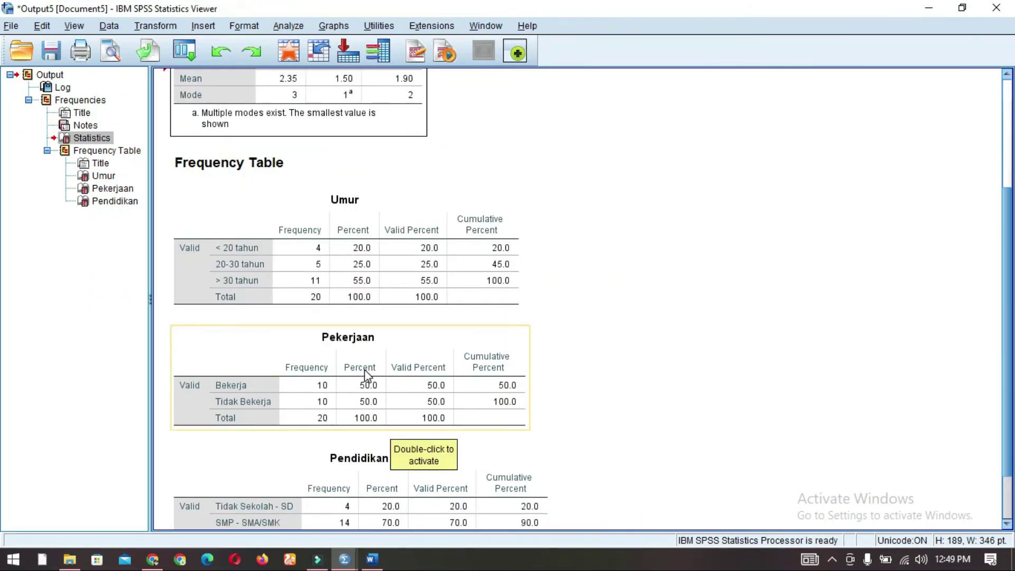
pyautogui.scroll(-2, 339, 387)
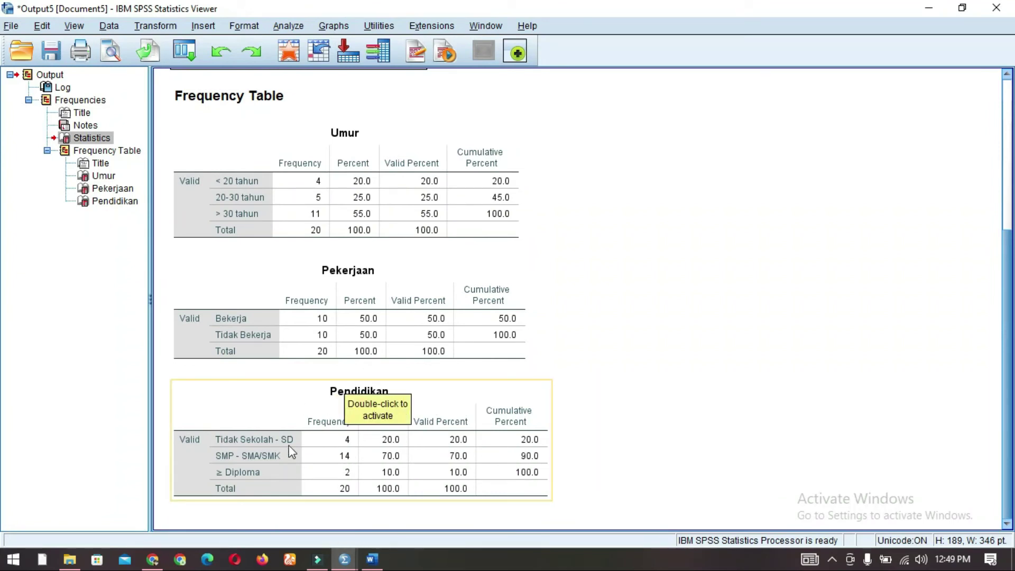
pyautogui.scroll(5, 338, 426)
pyautogui.click(641, 213)
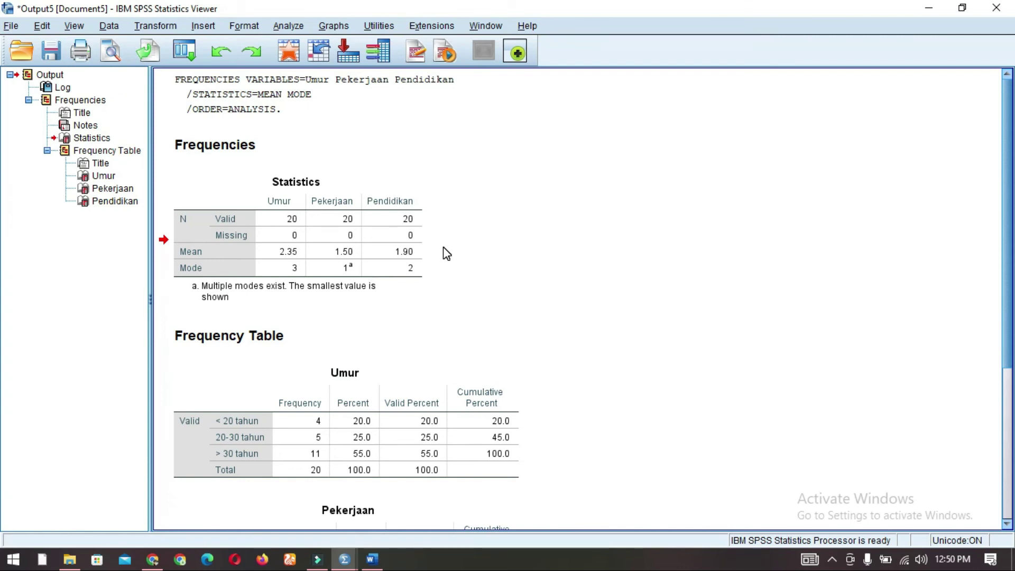
pyautogui.click(406, 225)
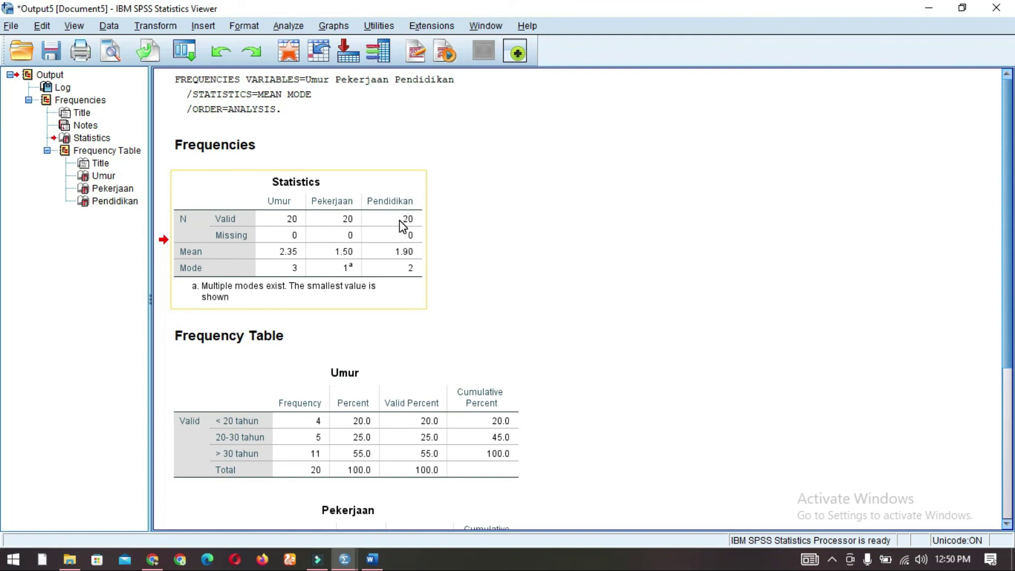
pyautogui.click(852, 136)
pyautogui.click(392, 247)
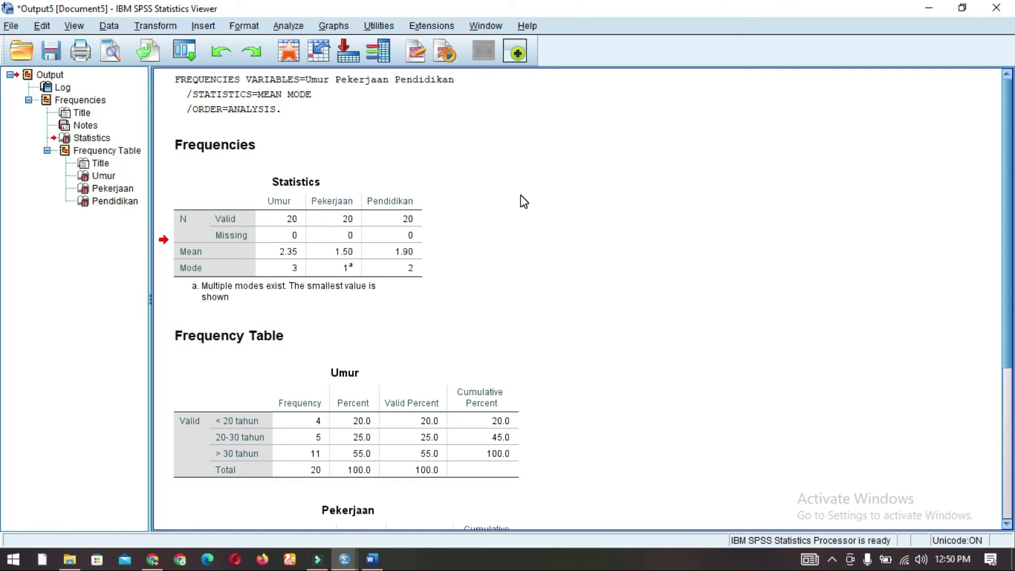
pyautogui.click(381, 243)
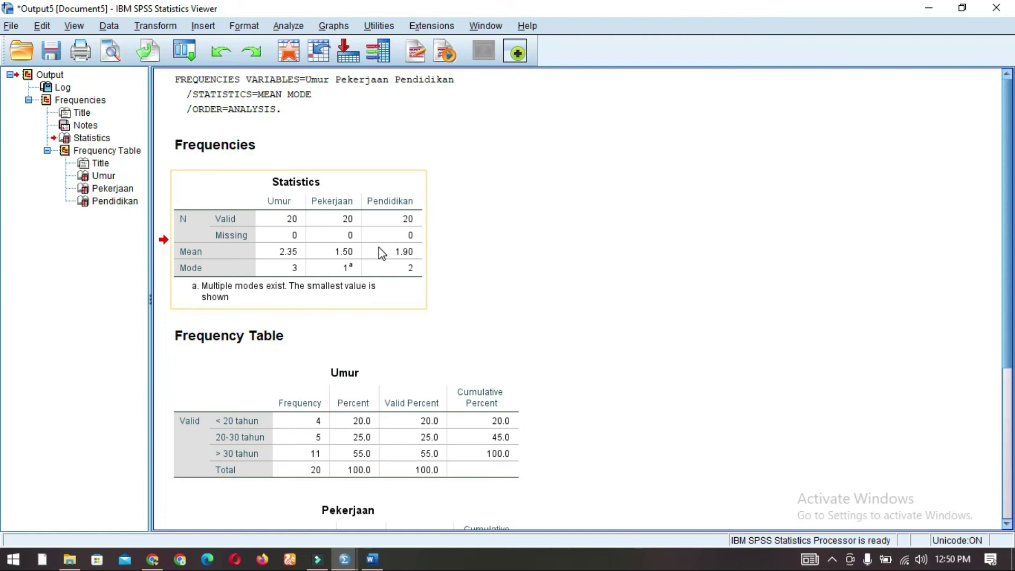
pyautogui.click(913, 447)
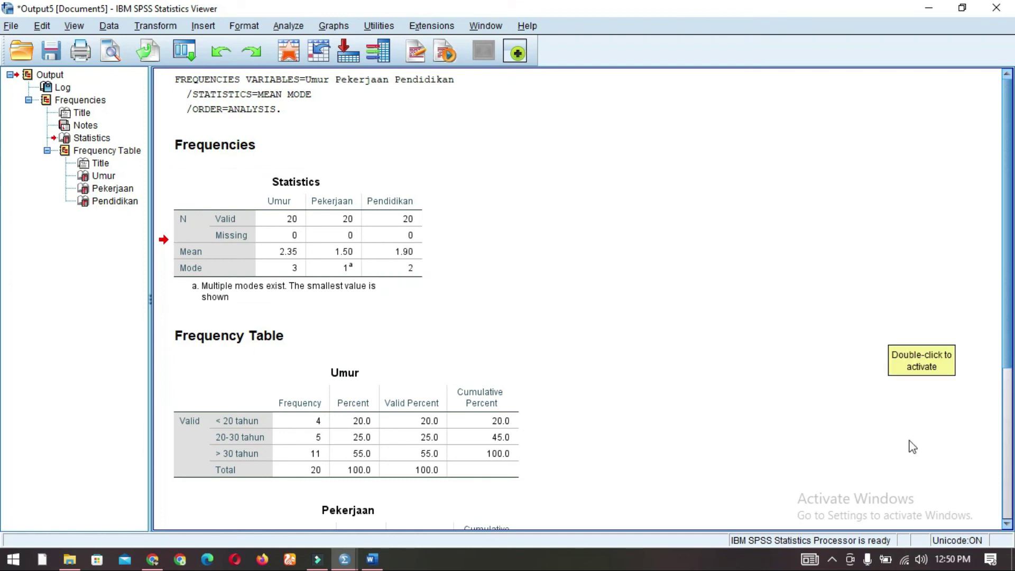